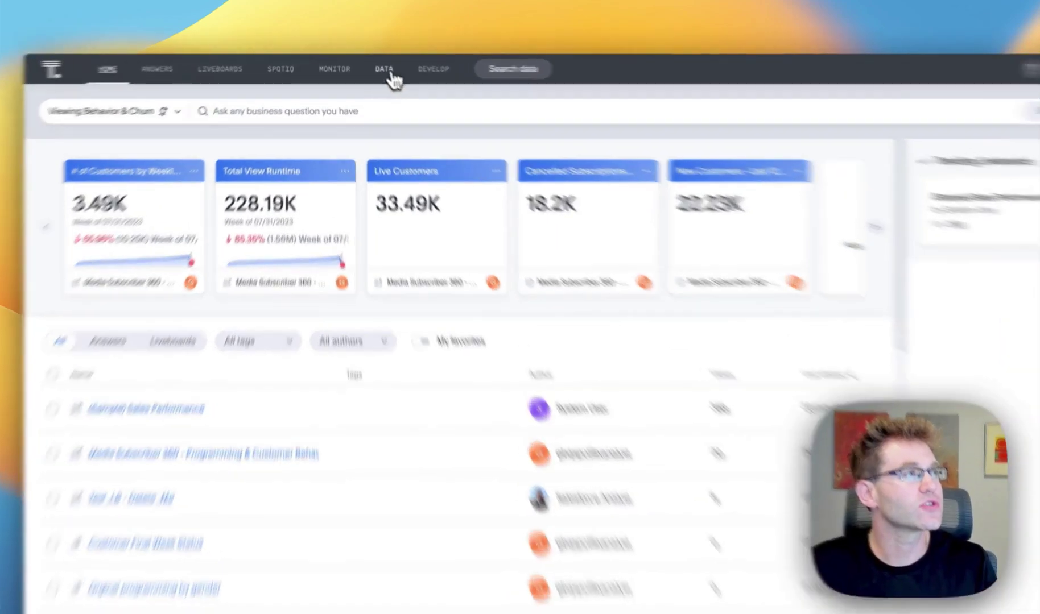
# Browse the GBQ Spotflix connection's tables, then return to the Data workspace home
pyautogui.click(373, 66)
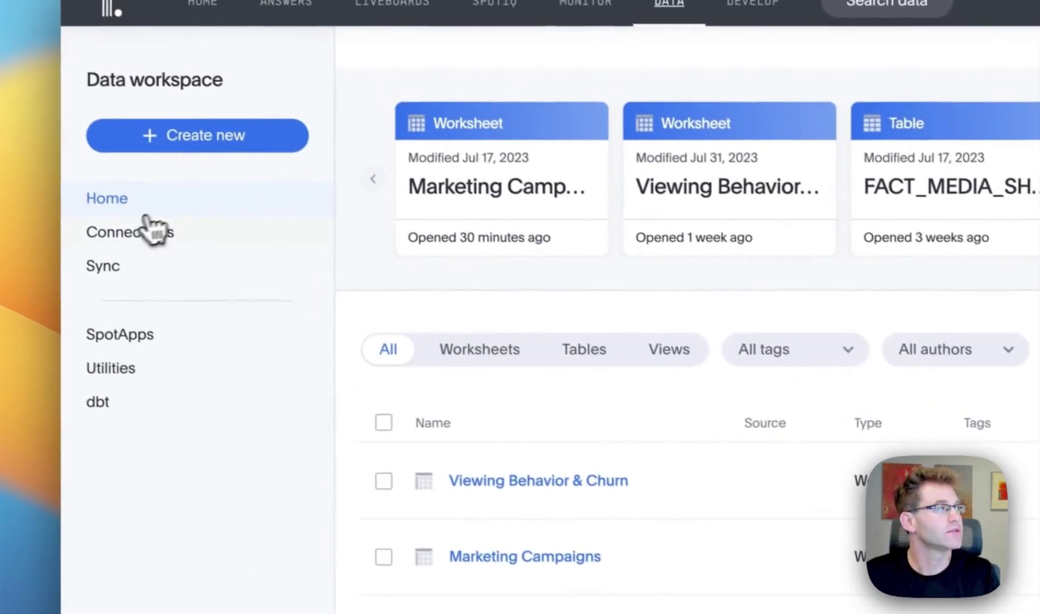
pyautogui.click(68, 186)
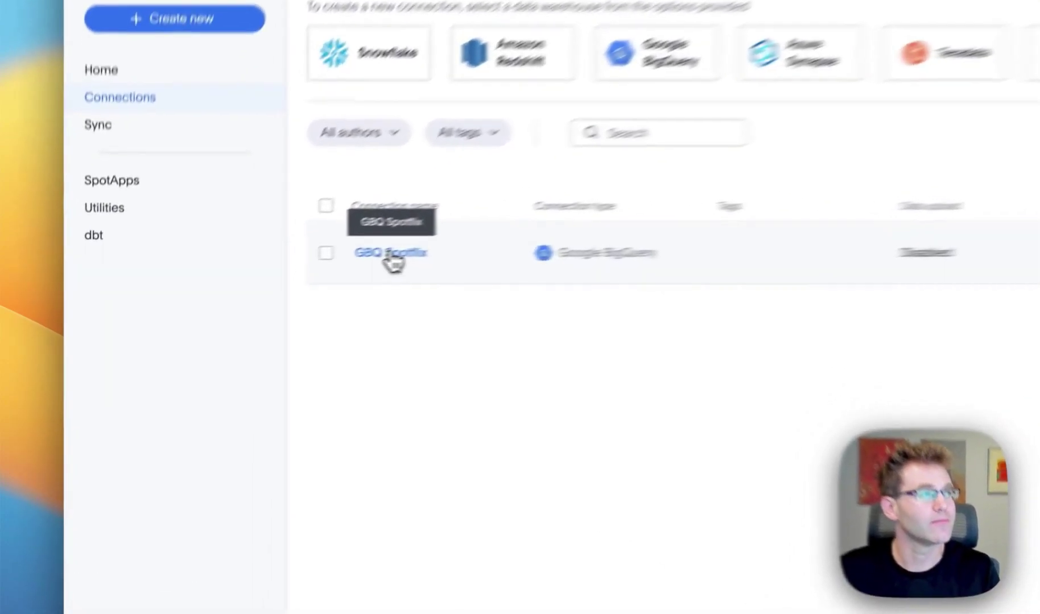
pyautogui.click(272, 278)
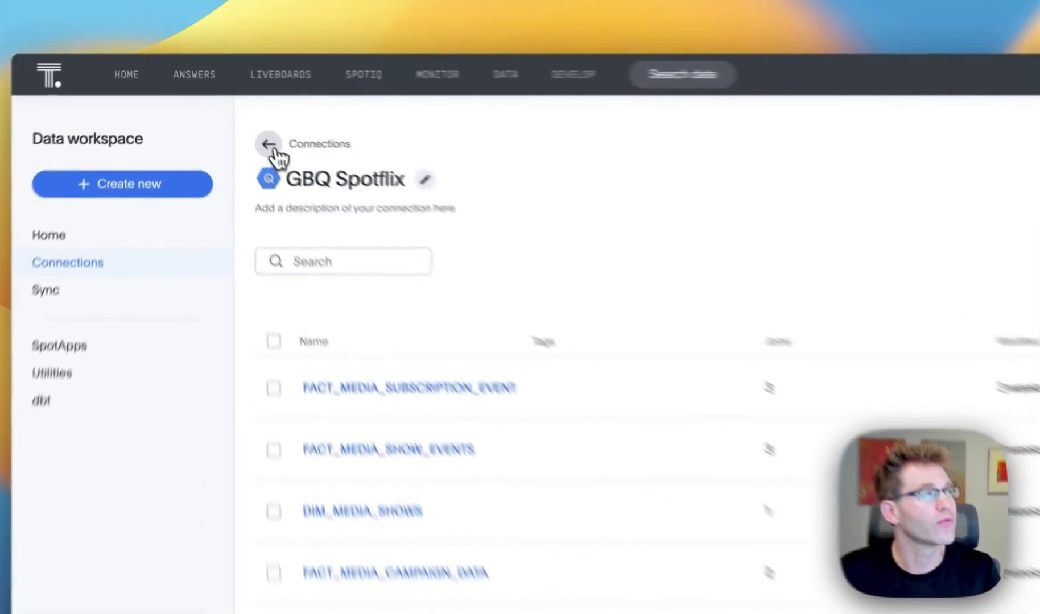
pyautogui.click(228, 110)
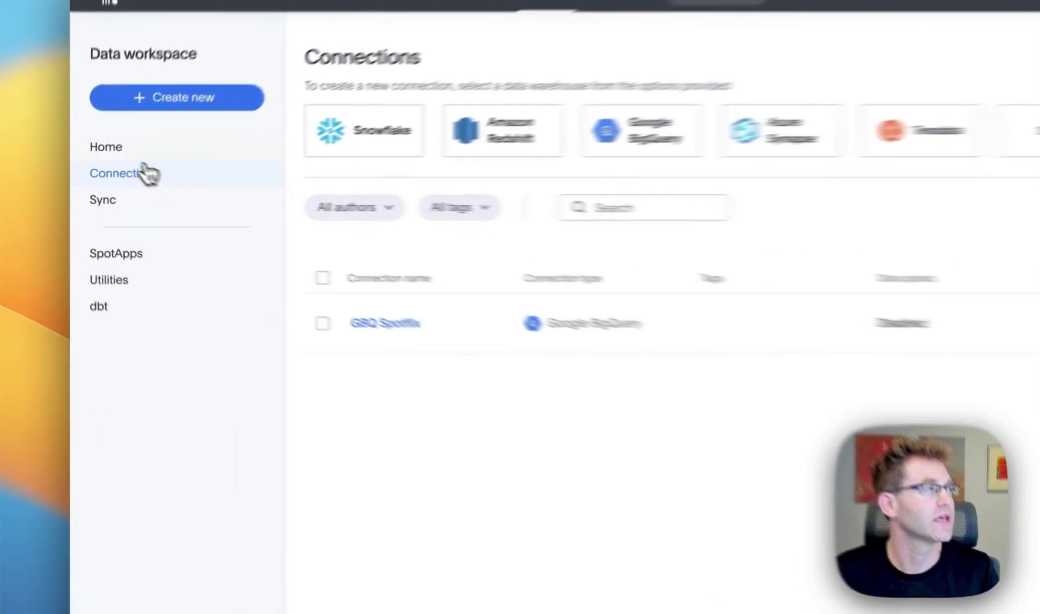
pyautogui.click(97, 166)
# Open the Marketing Campaigns worksheet's joins and move the campaign dimension table right of the fact table
pyautogui.click(456, 289)
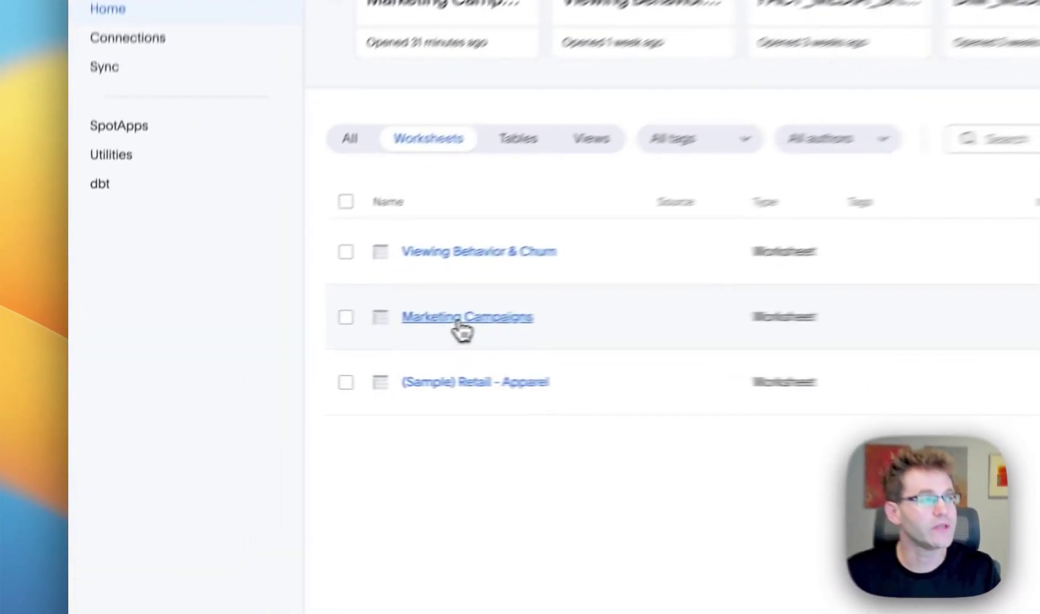
pyautogui.click(297, 347)
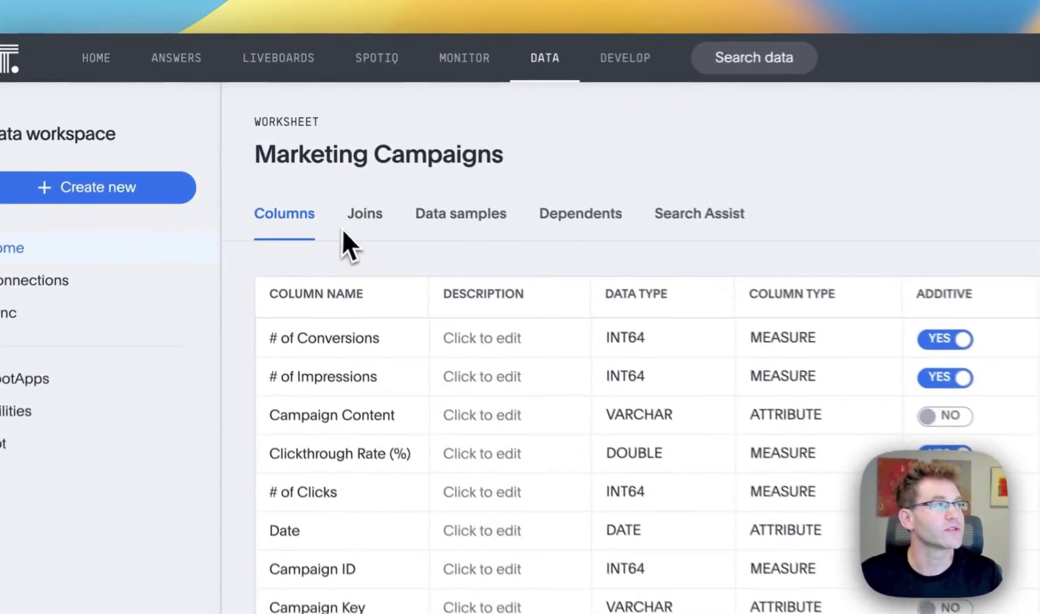
pyautogui.click(364, 215)
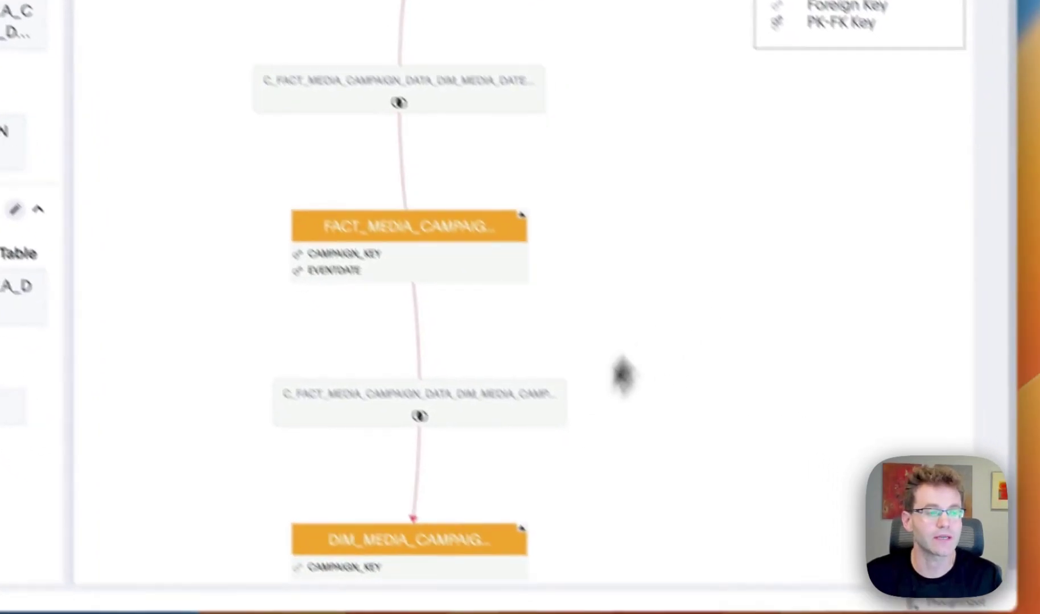
pyautogui.moveTo(406, 540); pyautogui.dragTo(829, 332)
pyautogui.click(358, 251)
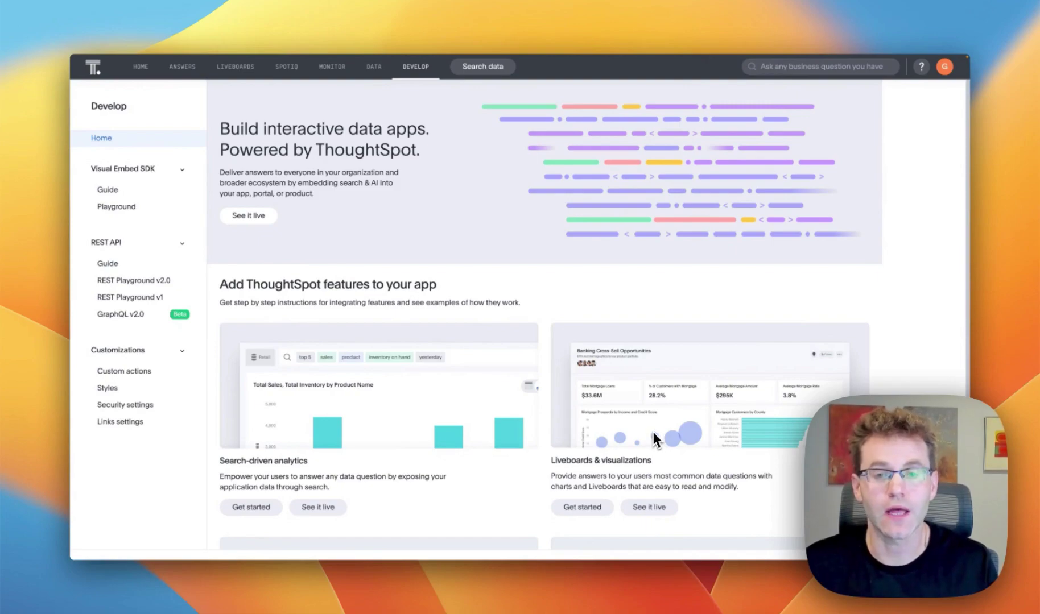
# Scroll down the Develop home page
pyautogui.scroll(-5, 654, 432)
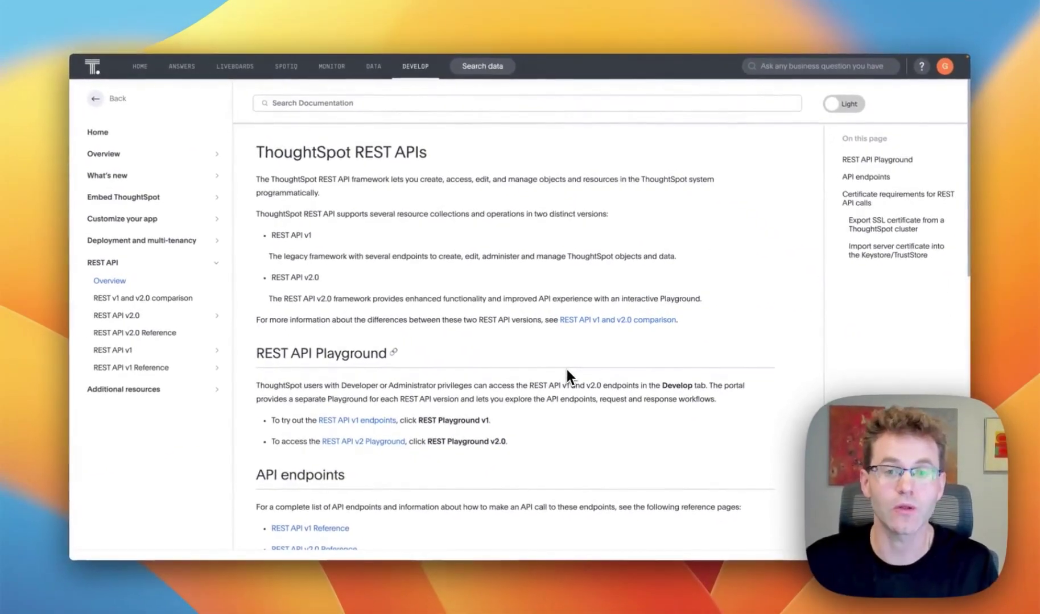
# Toggle the docs to dark theme and back to light, then return to the developer home
pyautogui.click(843, 104)
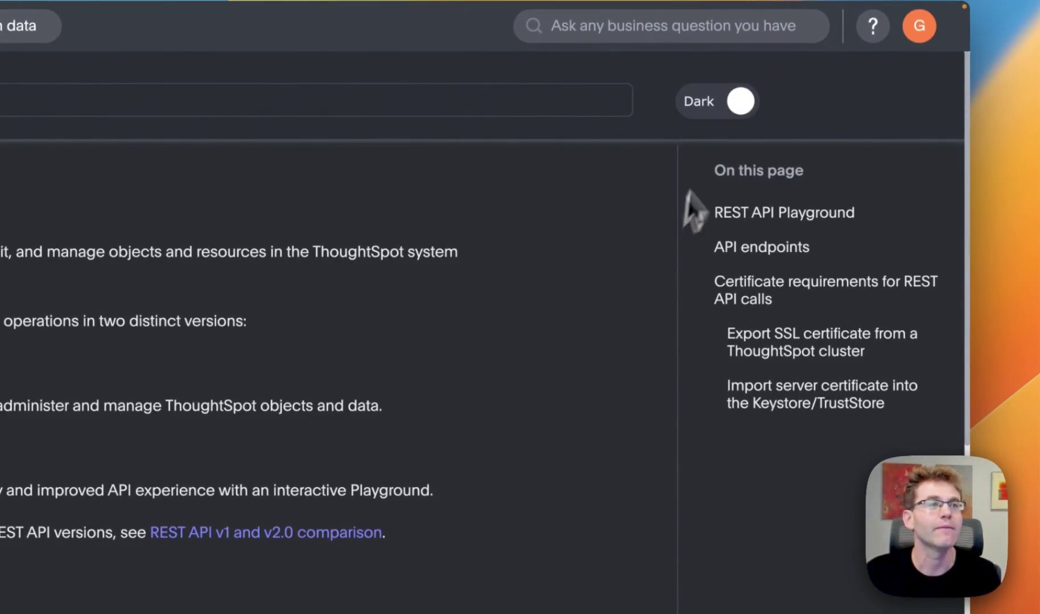
pyautogui.click(741, 101)
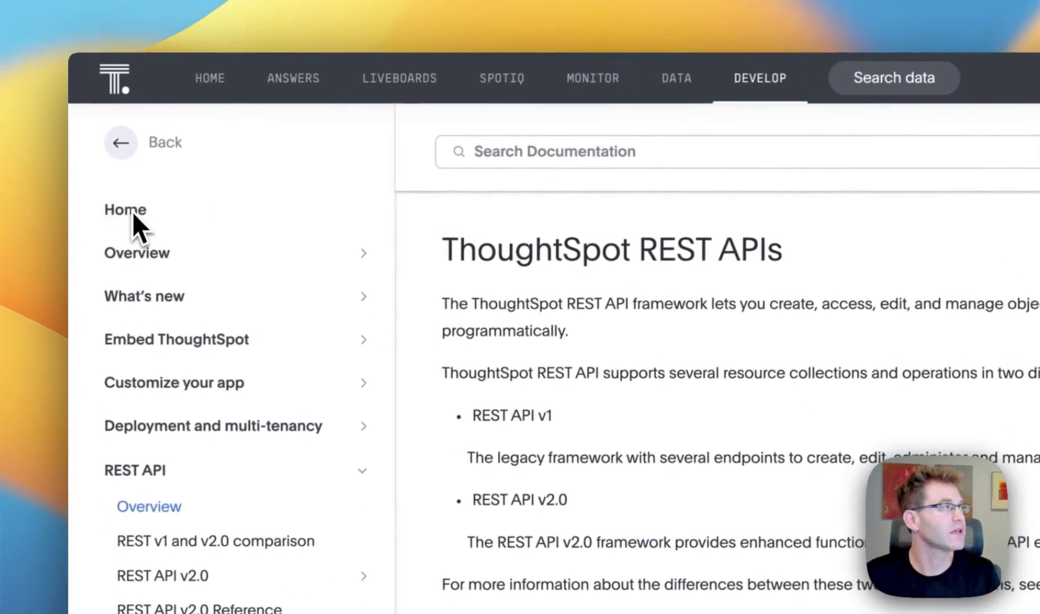
pyautogui.click(132, 211)
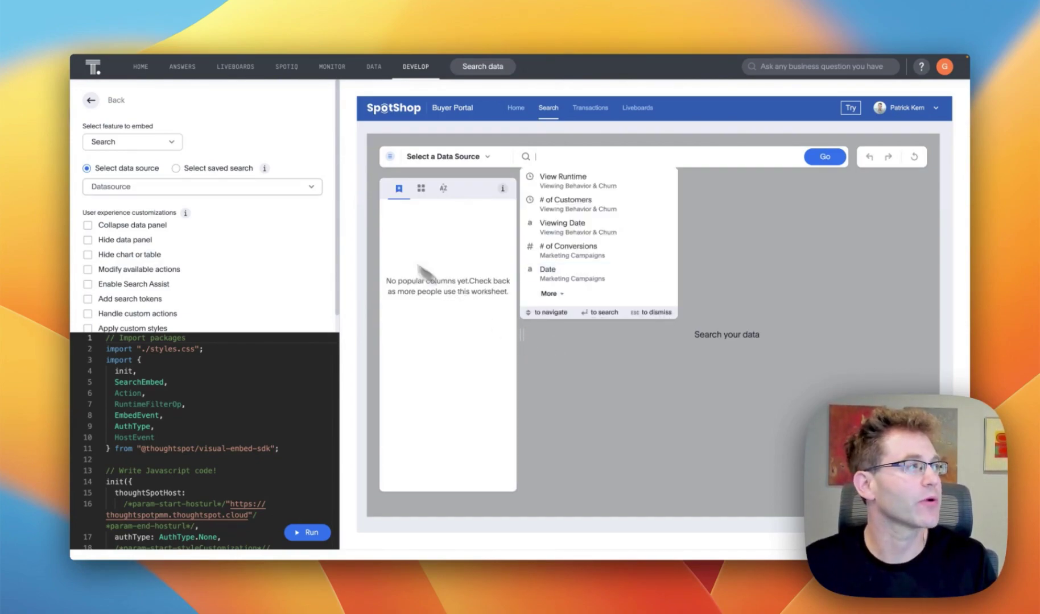
# Keep Search as the embedded feature and set the data source to Marketing Campaigns
pyautogui.click(163, 149)
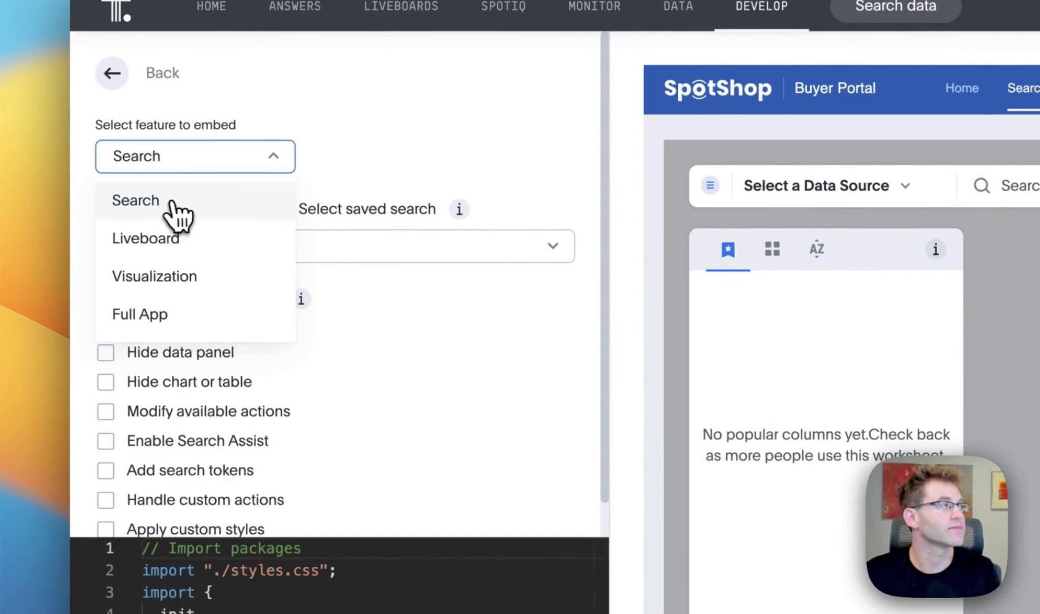
pyautogui.click(171, 202)
pyautogui.click(263, 256)
pyautogui.click(226, 401)
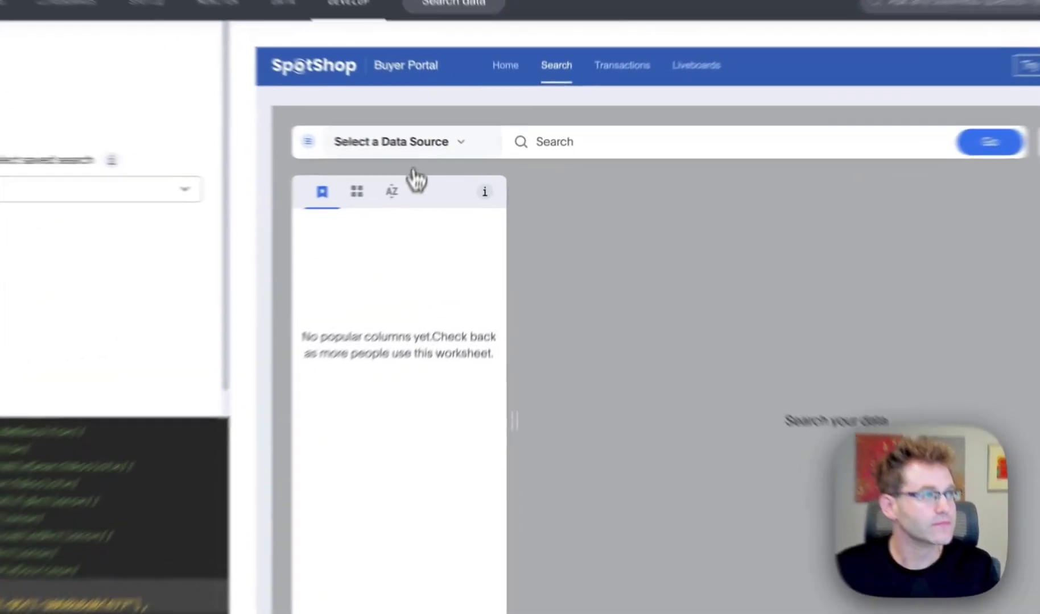
# Choose Marketing Campaigns as the embedded search's data source
pyautogui.click(458, 160)
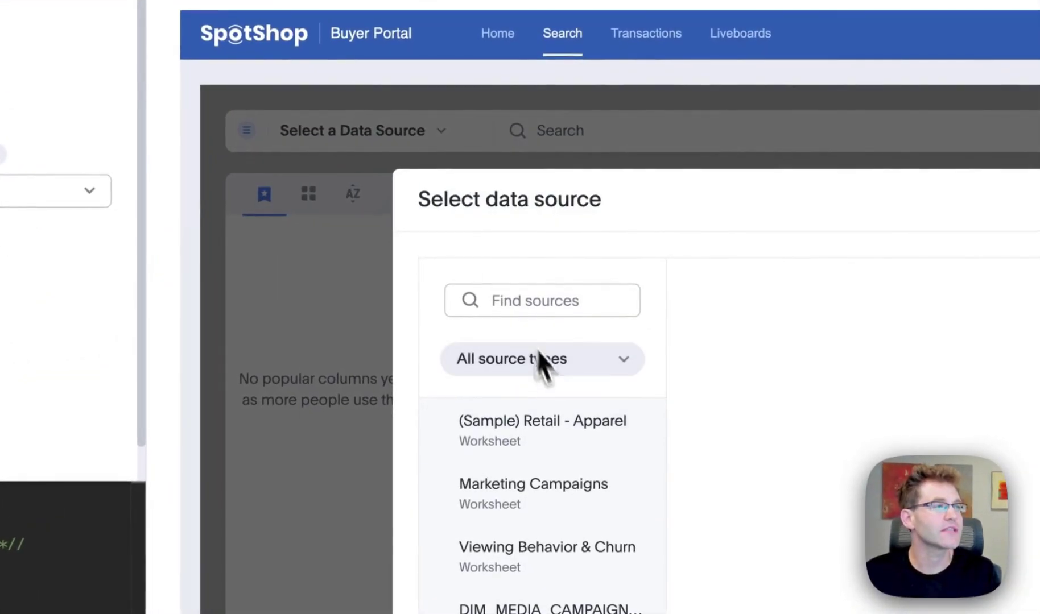
pyautogui.click(560, 481)
pyautogui.click(674, 450)
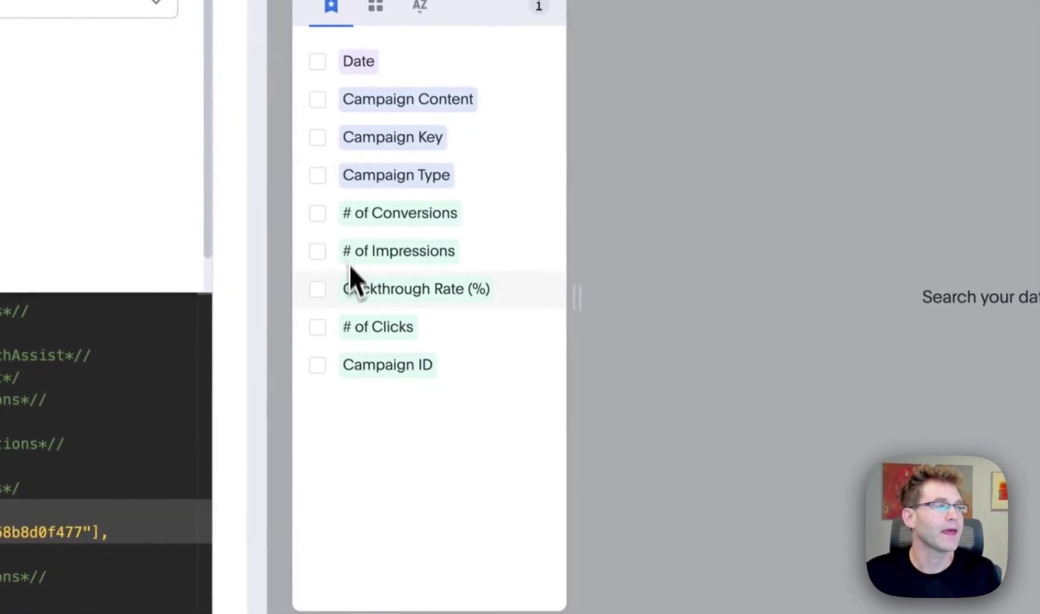
# Search # of Conversions, # of Impressions and # of Clicks by monthly and run it
pyautogui.click(316, 212)
pyautogui.click(316, 249)
pyautogui.click(317, 326)
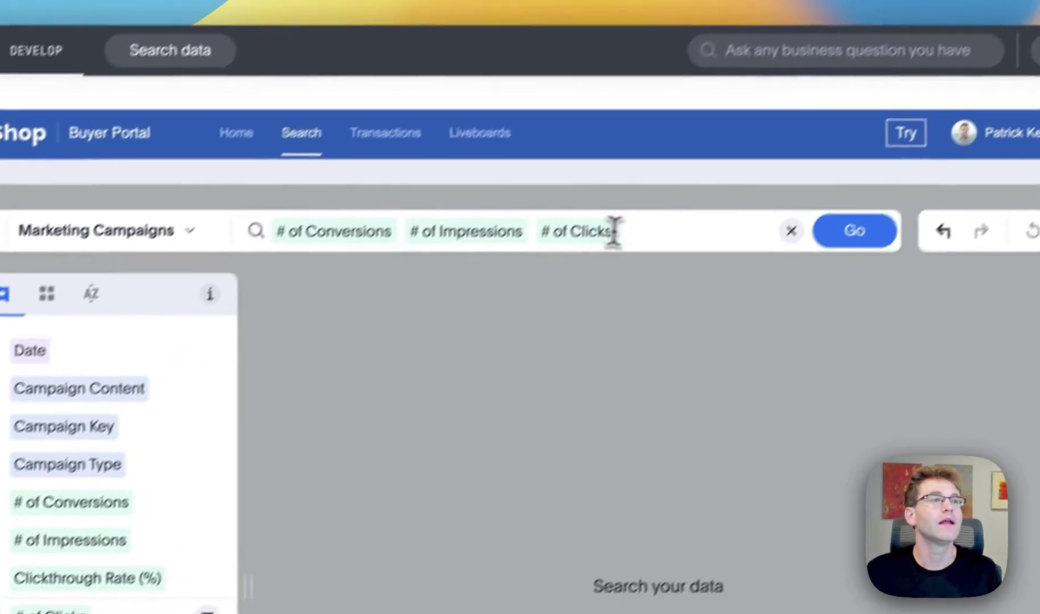
pyautogui.click(616, 259)
pyautogui.write('motnhly')
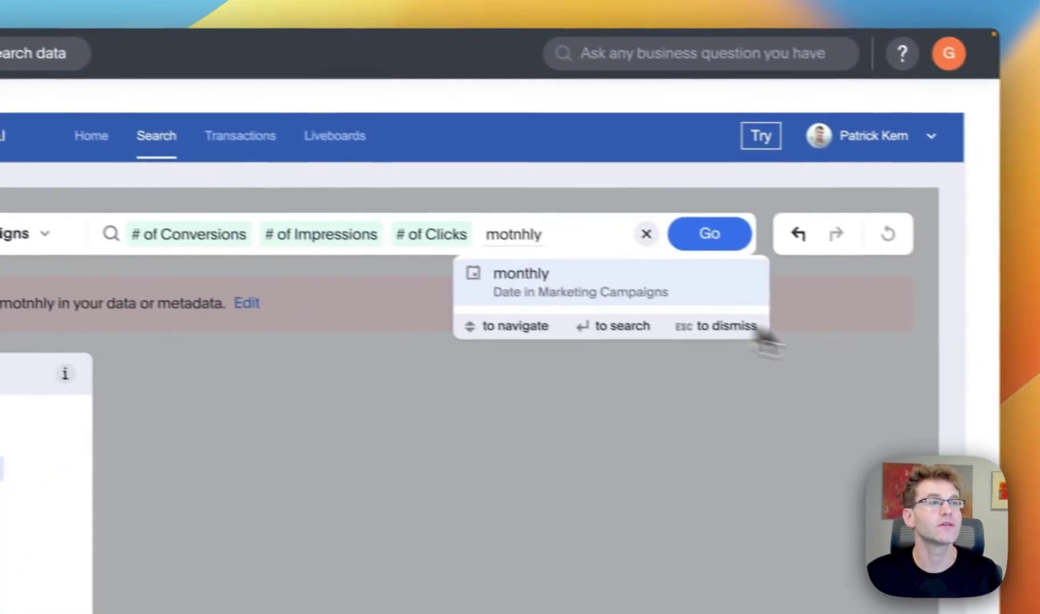
pyautogui.click(532, 276)
pyautogui.click(686, 231)
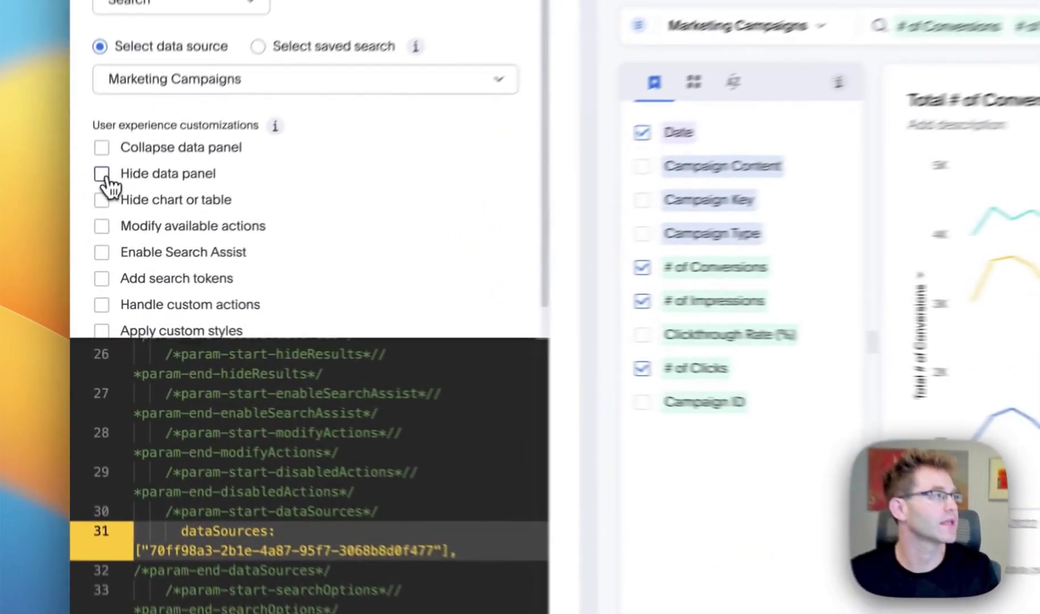
# Hide the data panel, rerun, and search conversions, impressions and clicks monthly again
pyautogui.click(88, 241)
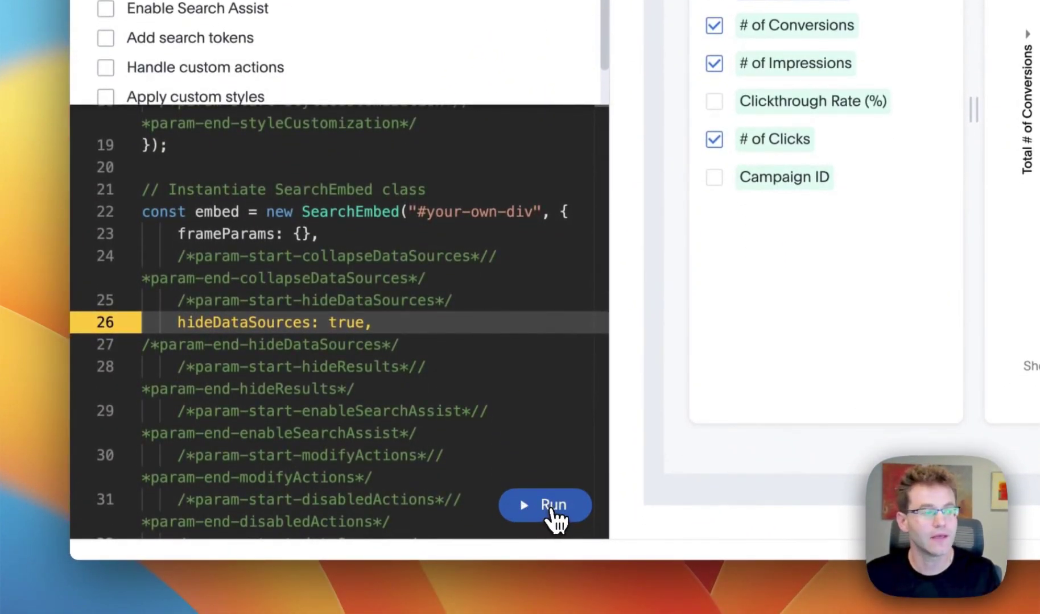
pyautogui.click(552, 509)
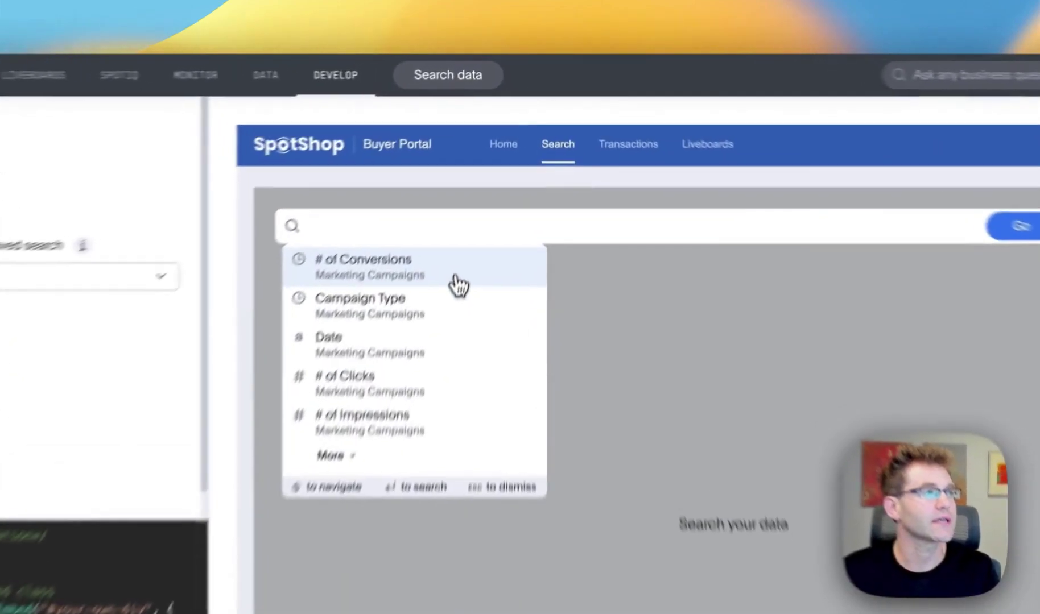
pyautogui.click(481, 181)
pyautogui.click(502, 164)
pyautogui.click(523, 304)
pyautogui.write('motnhly')
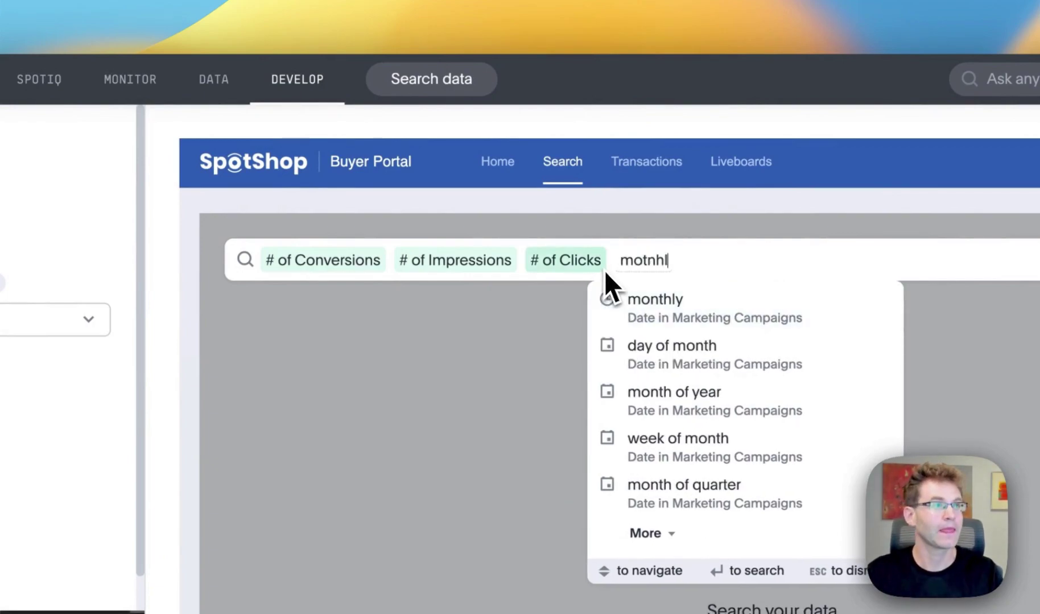
pyautogui.press('BackSpace')
pyautogui.press('BackSpace')
pyautogui.press('BackSpace')
pyautogui.write('n')
pyautogui.press('Return')
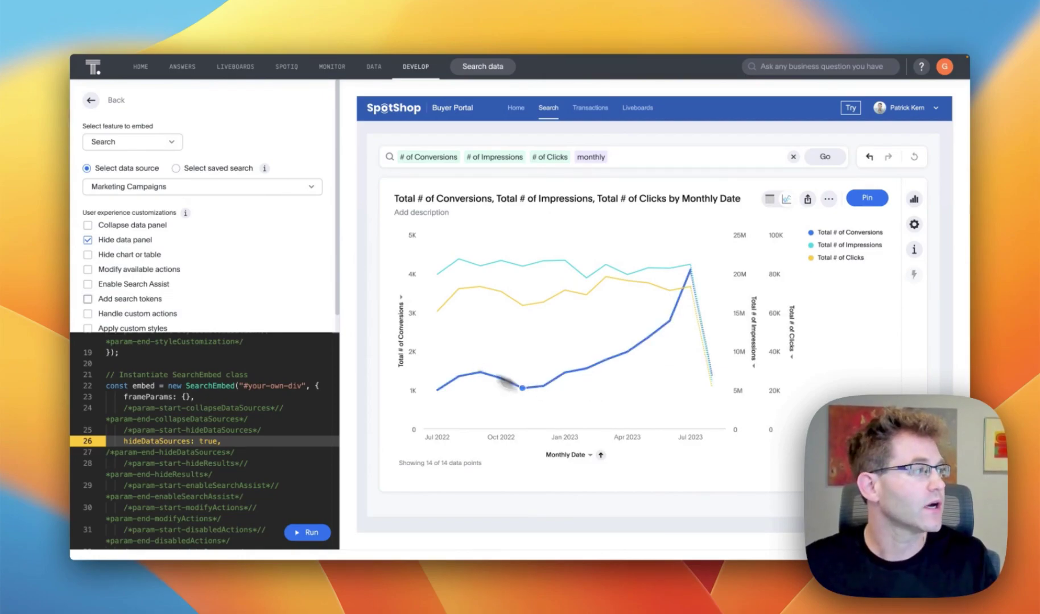
pyautogui.scroll(-1, 212, 275)
pyautogui.scroll(-1, 212, 281)
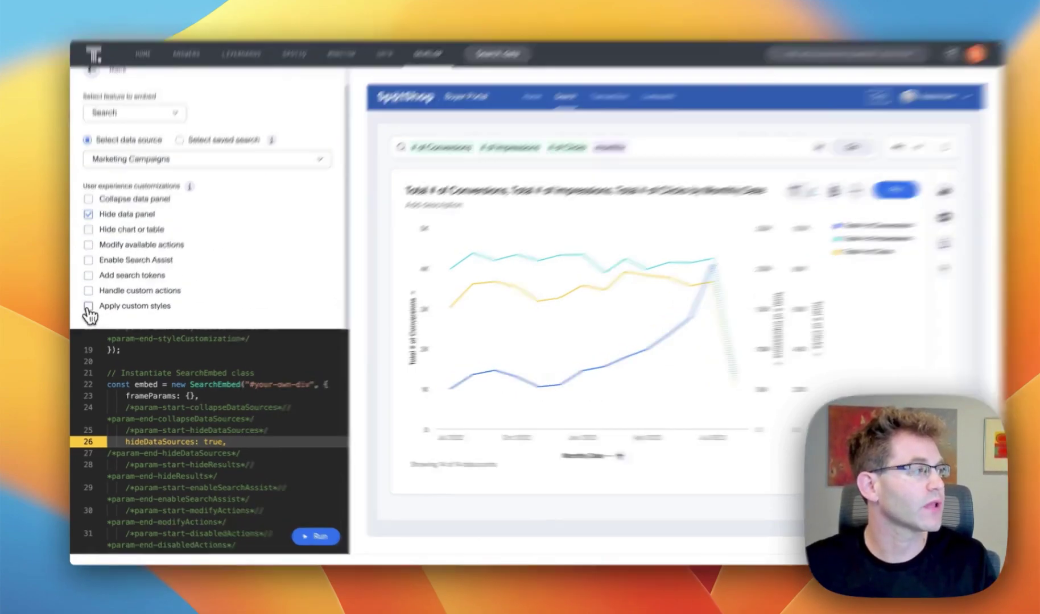
# Enable custom styles with the dark-theme stylesheet URL and rerun the Search embed
pyautogui.click(88, 311)
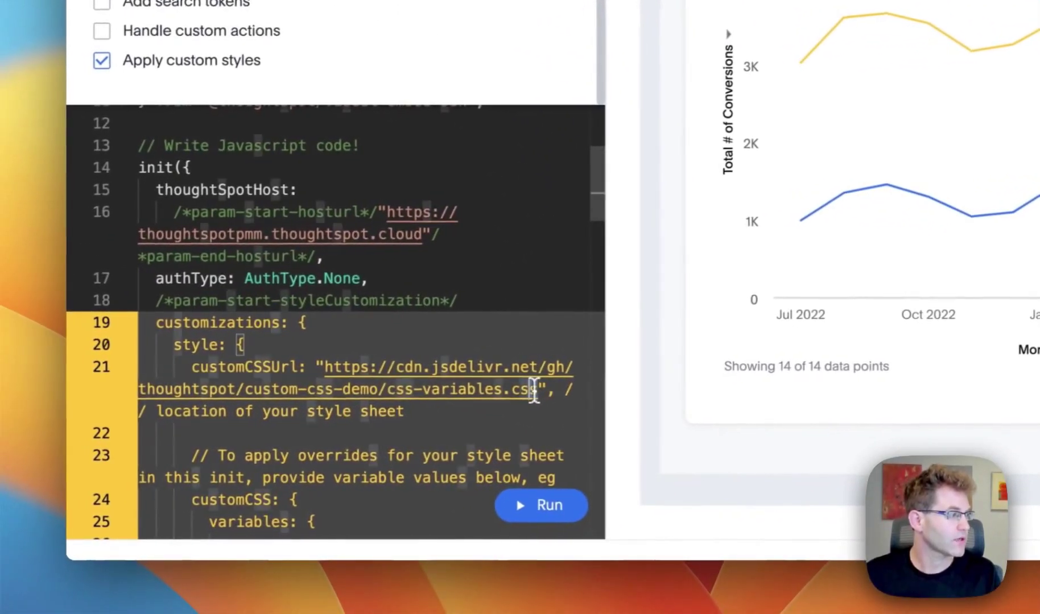
pyautogui.moveTo(534, 392); pyautogui.dragTo(333, 369)
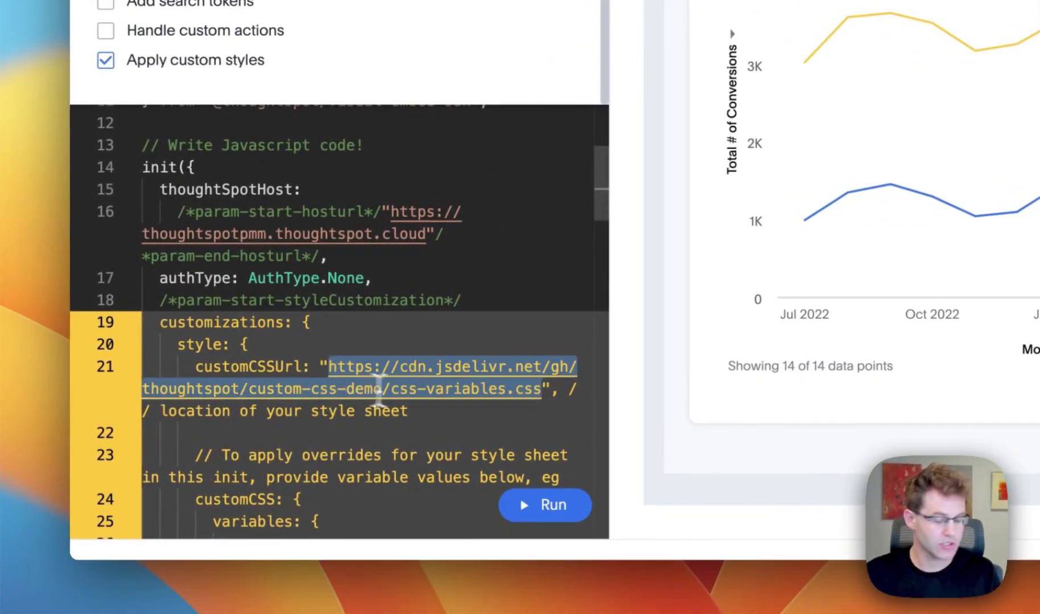
pyautogui.write('https://cdn.jsdelivr.net/gh/nrentz-ts/css/dark-theme.css')
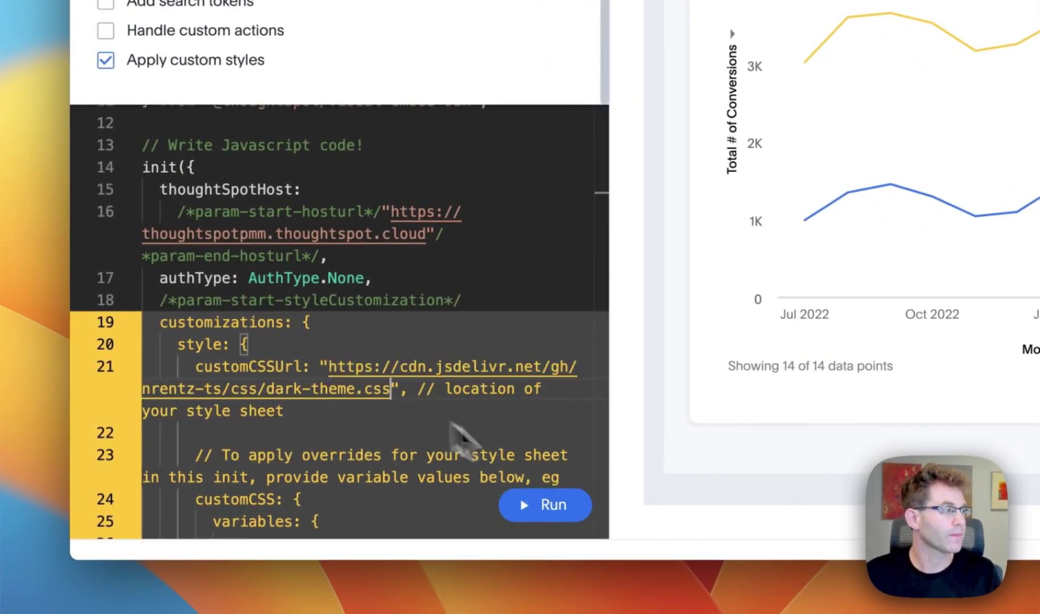
pyautogui.click(560, 514)
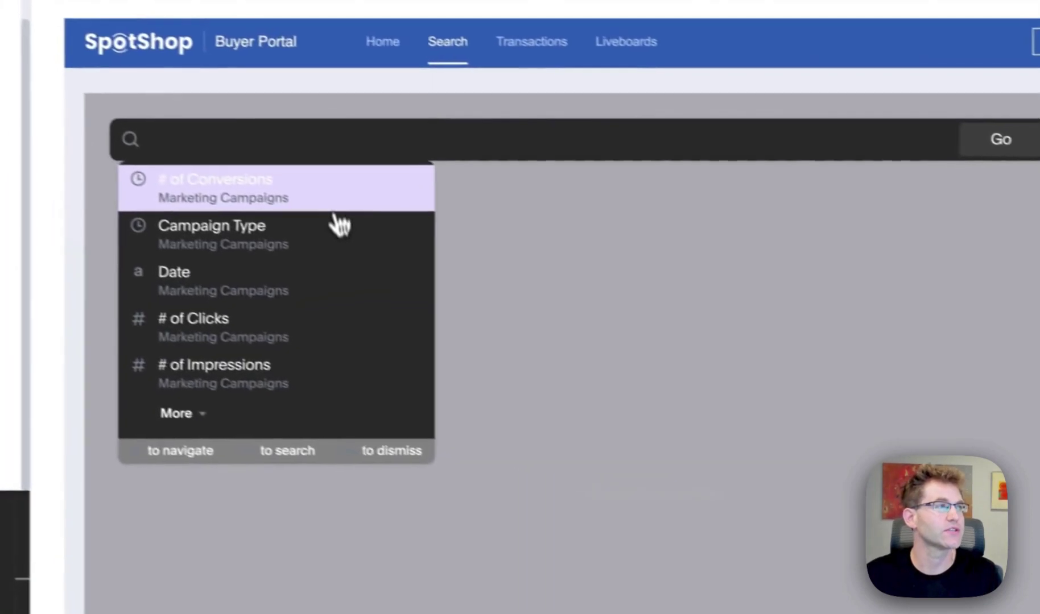
# Chart # of Conversions by monthly date in the embedded search
pyautogui.click(390, 200)
pyautogui.click(399, 236)
pyautogui.click(686, 180)
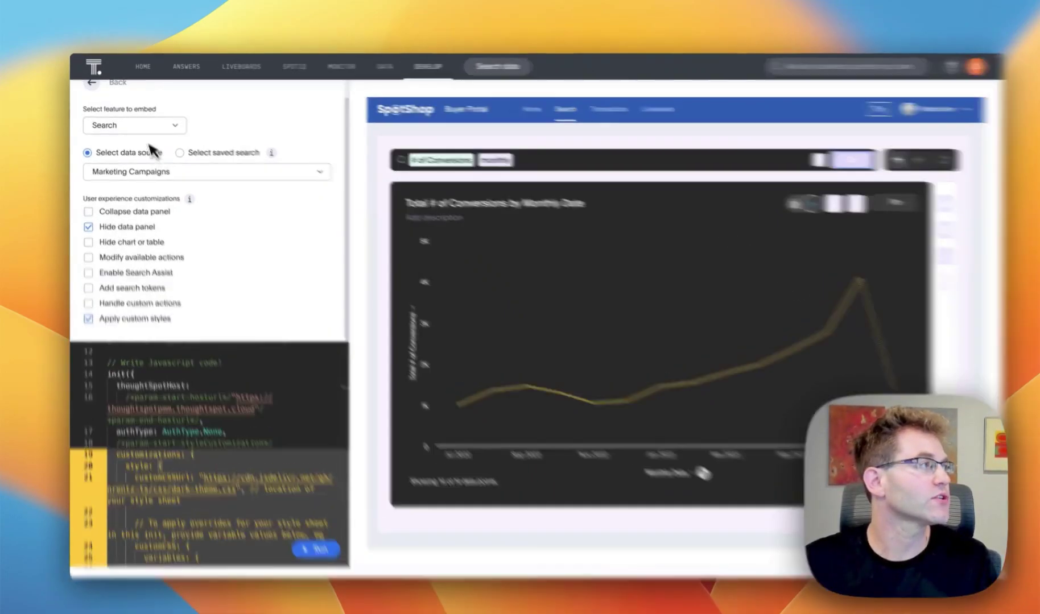
# Switch the embed to the (Sample) Sales Performance Liveboard and run it
pyautogui.click(139, 124)
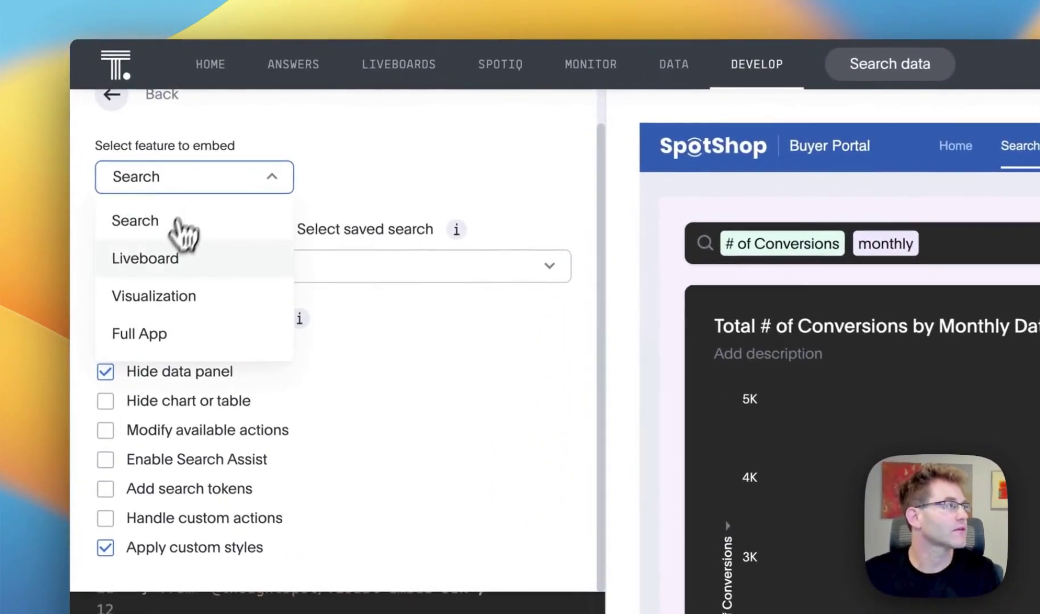
pyautogui.click(125, 162)
pyautogui.click(217, 296)
pyautogui.click(213, 435)
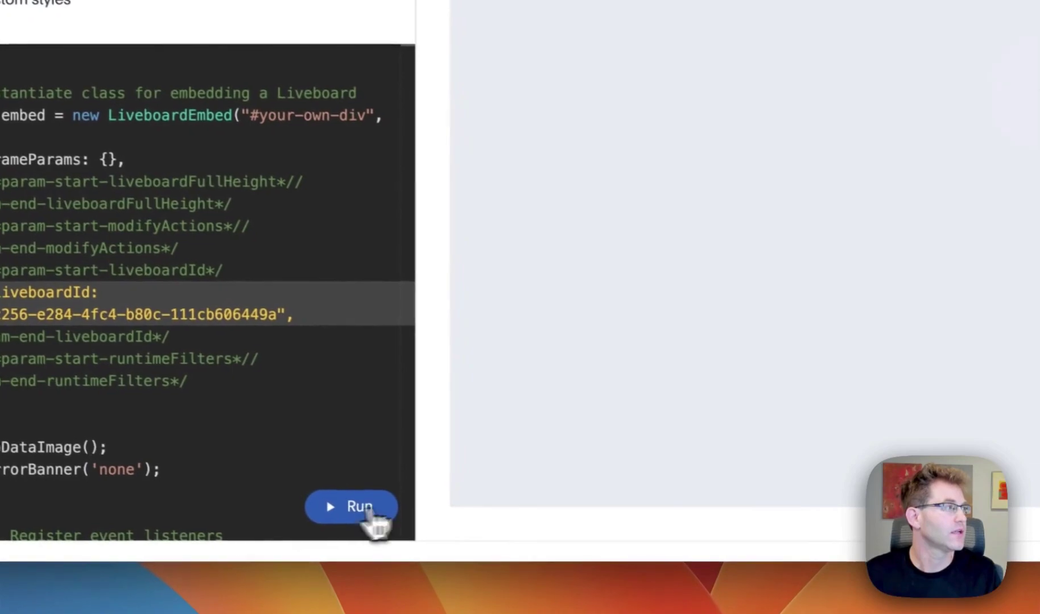
pyautogui.click(367, 509)
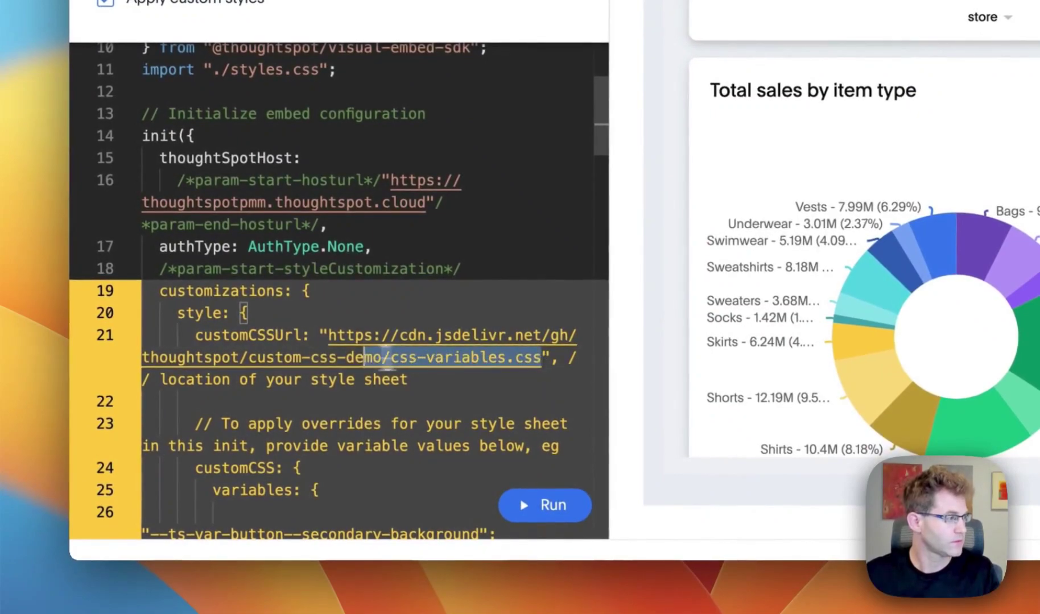
# Replace the customCSSUrl with the dark-theme stylesheet address and rerun the Liveboard
pyautogui.moveTo(544, 360); pyautogui.dragTo(332, 339)
pyautogui.write('https://cdn.jsdelivr.net/gh/nrentz-ts/css/dark-theme.css')
pyautogui.click(535, 509)
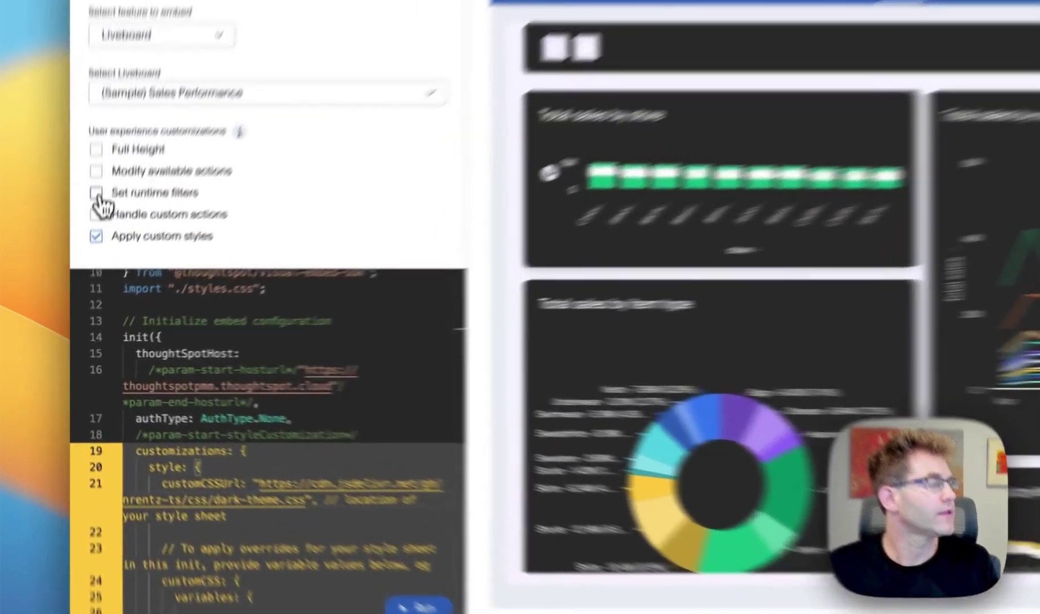
# Add a runtime filter of region 'midwest' and rerun the Liveboard embed
pyautogui.click(87, 248)
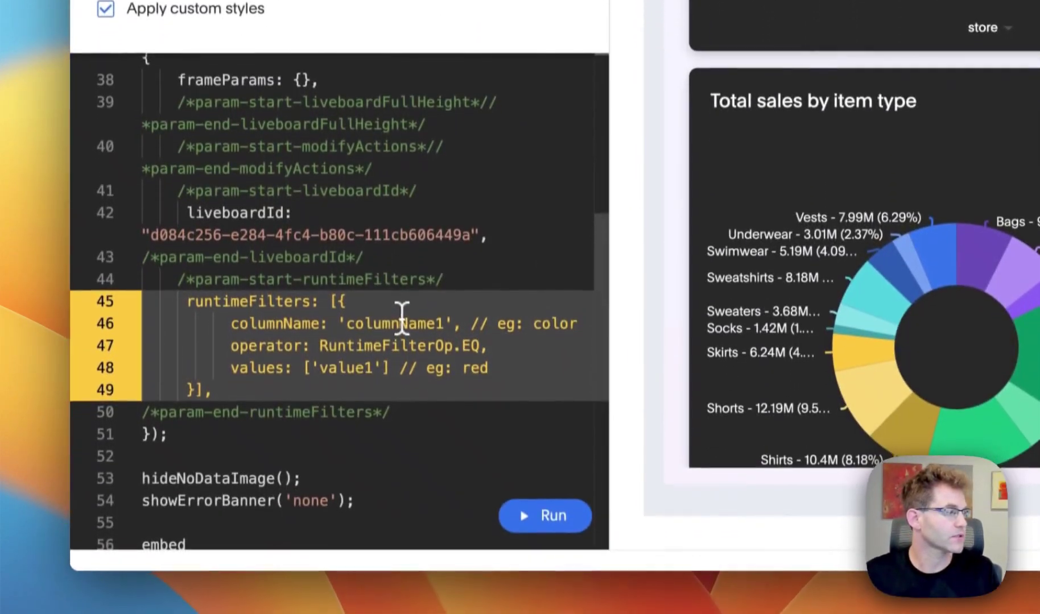
pyautogui.doubleClick(405, 313)
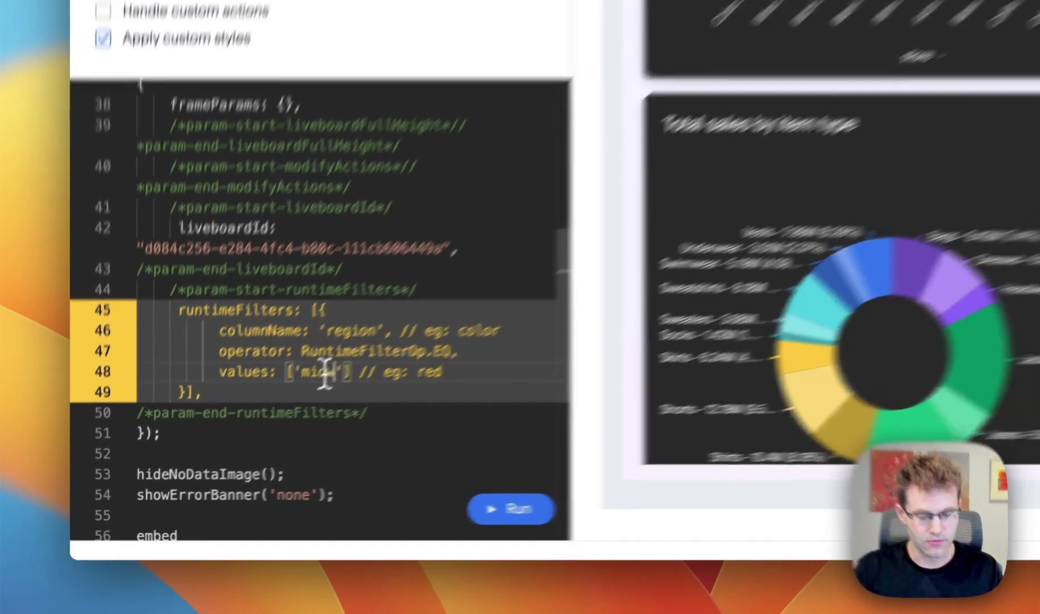
pyautogui.write('west')
pyautogui.moveTo(513, 240)
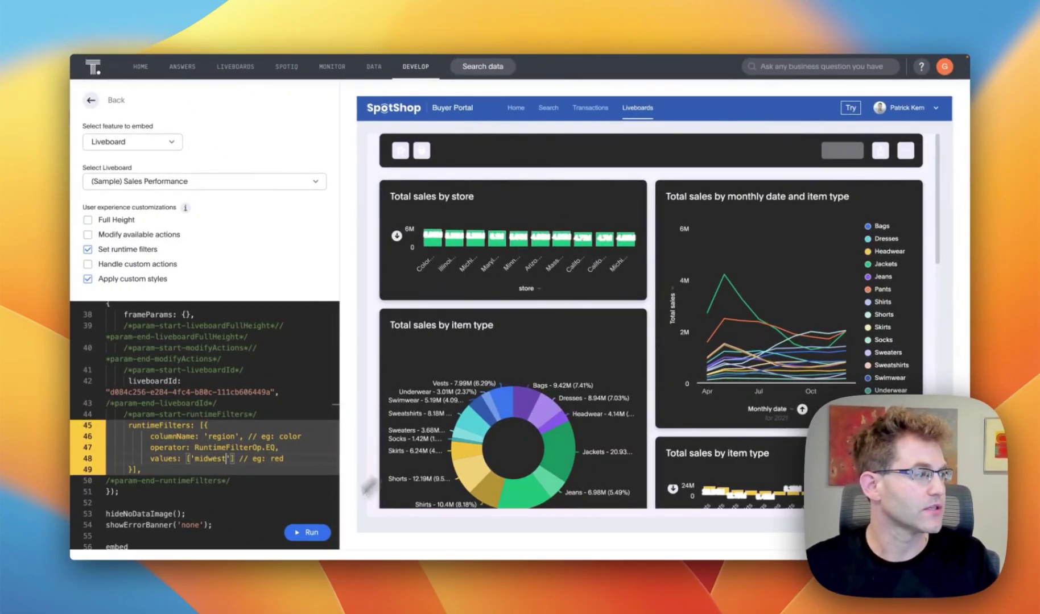
pyautogui.click(311, 533)
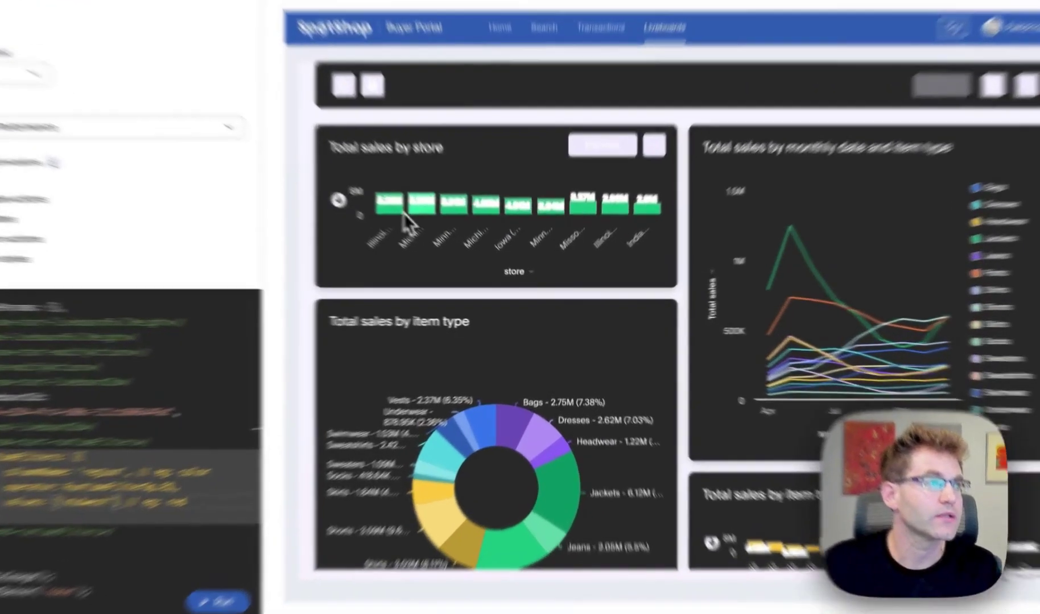
# Drill the first store's bar in Total sales by store down by product
pyautogui.click(442, 241)
pyautogui.click(433, 217)
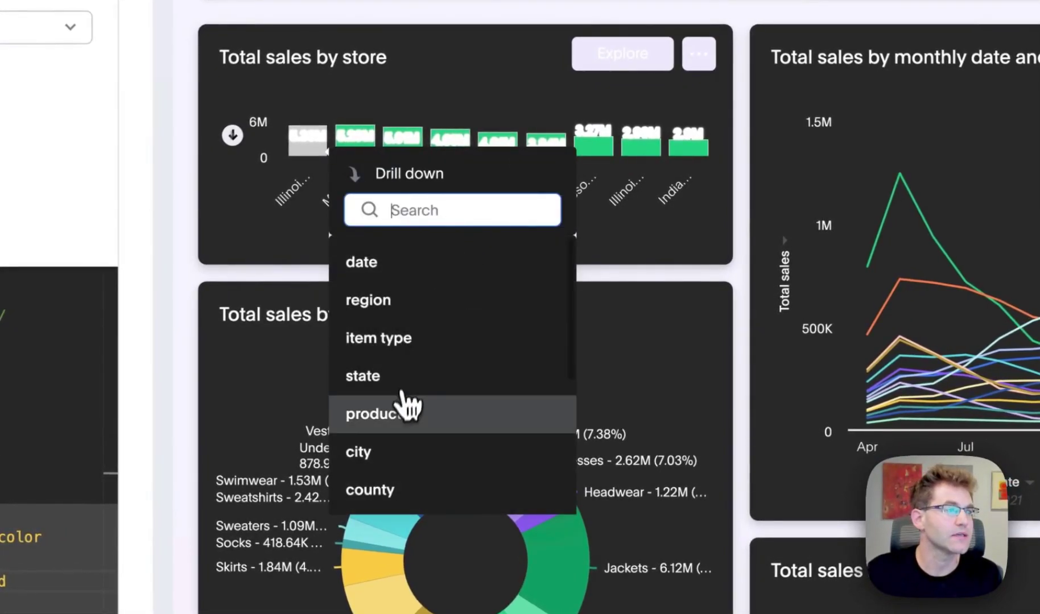
pyautogui.click(403, 407)
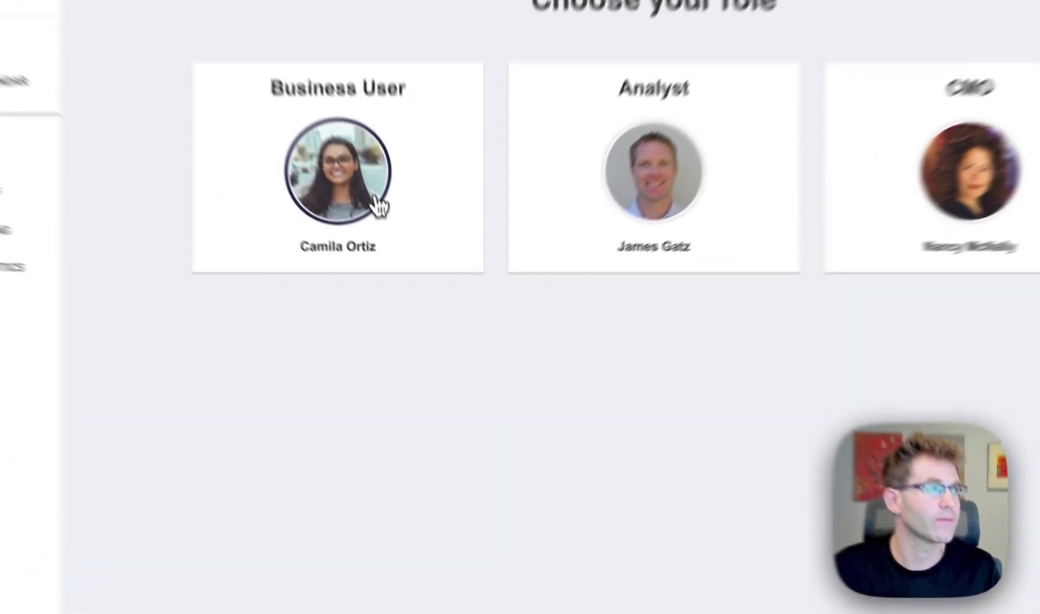
# Enter Ace Marketing as the Business User and open the Web Marketing dashboard
pyautogui.click(404, 265)
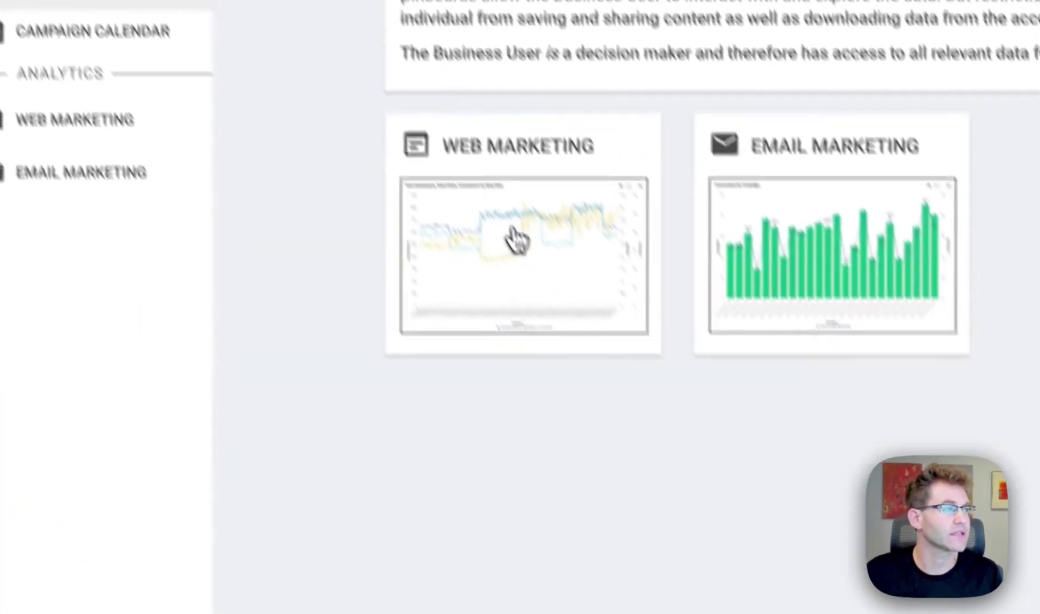
pyautogui.click(246, 202)
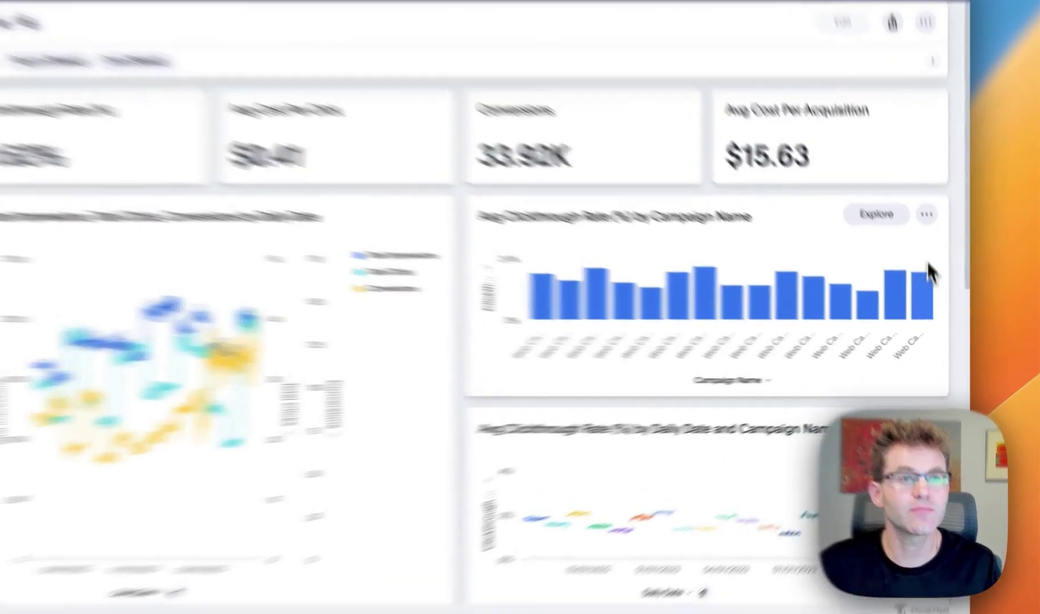
# Drill the third campaign bar in Avg Clickthrough Rate by Campaign Name down by Region
pyautogui.click(936, 251)
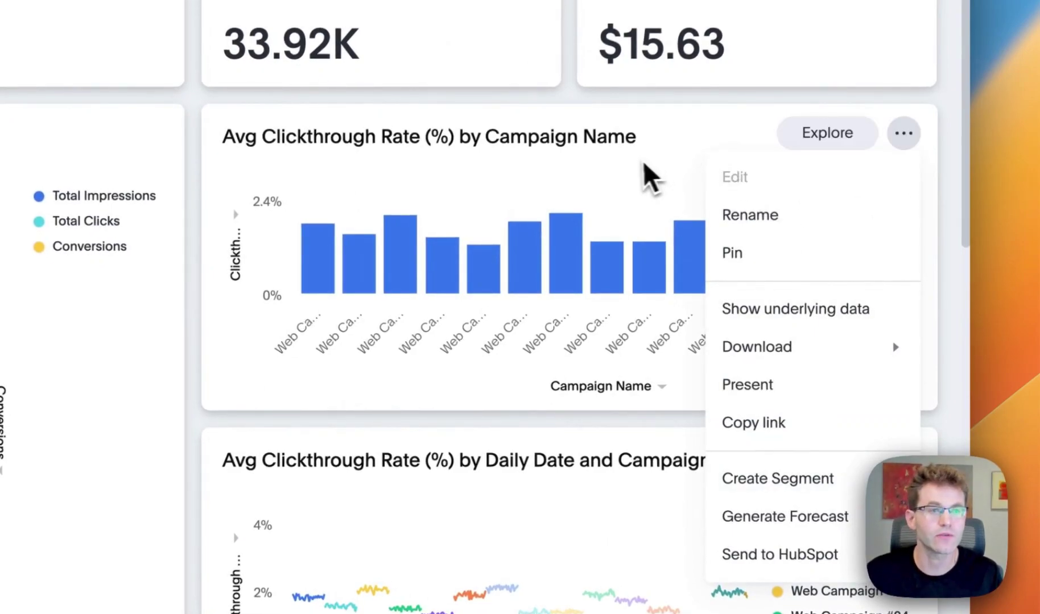
pyautogui.click(512, 185)
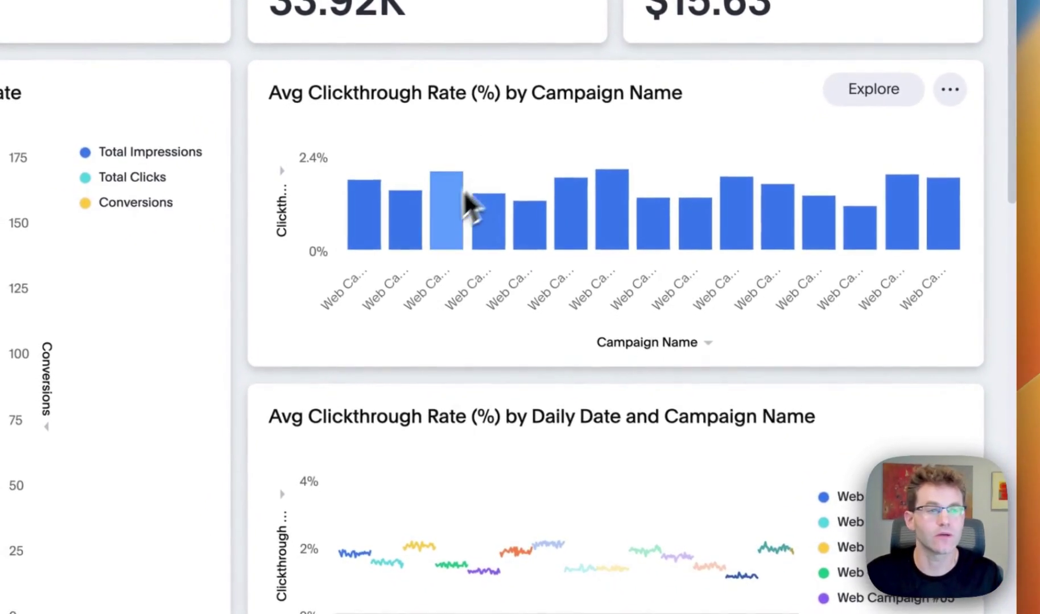
pyautogui.click(444, 223)
pyautogui.click(500, 274)
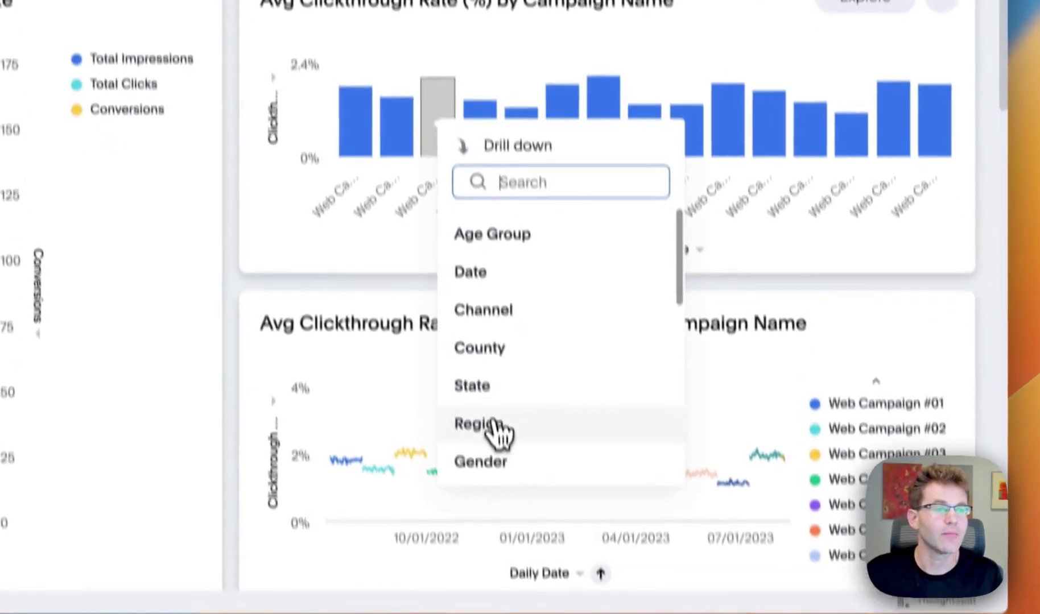
pyautogui.click(492, 425)
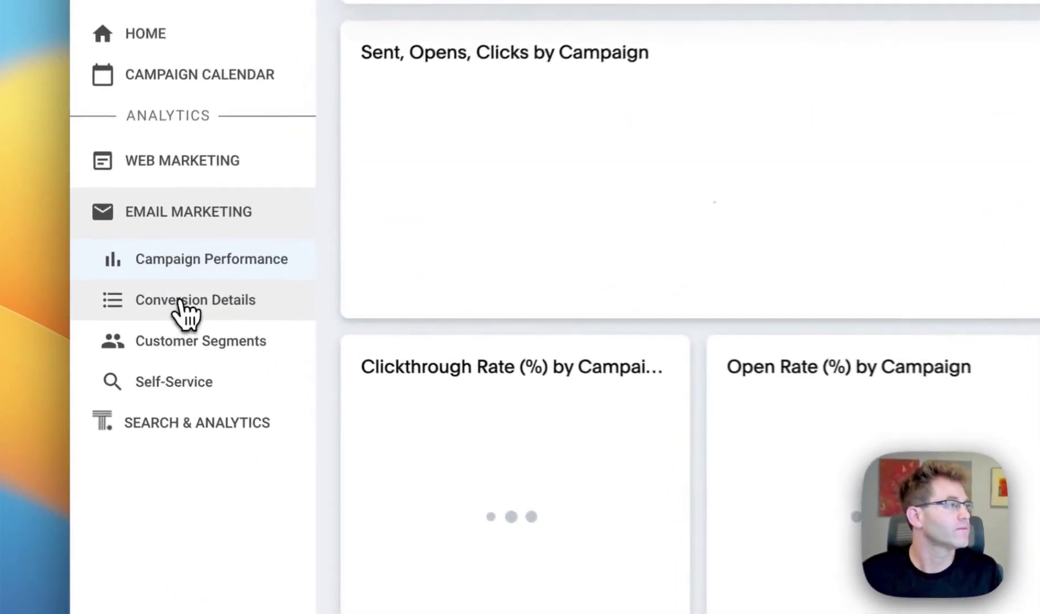
# Open the Email Marketing Conversion Details table and its more-options menu
pyautogui.click(139, 300)
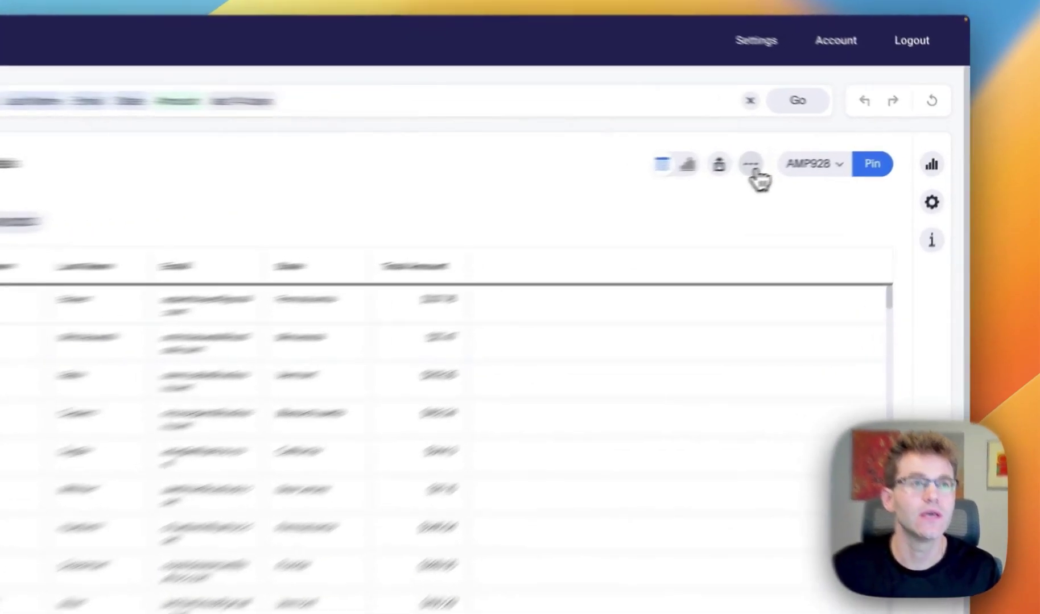
pyautogui.click(824, 155)
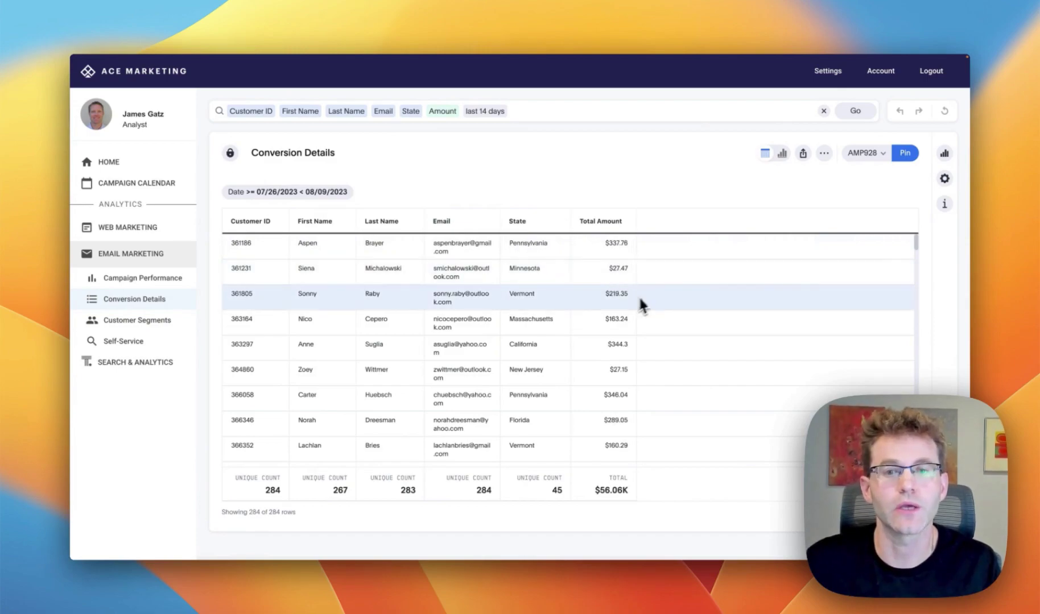
# Send the conversion details list to HubSpot and dismiss the Data Loaded confirmation
pyautogui.click(824, 153)
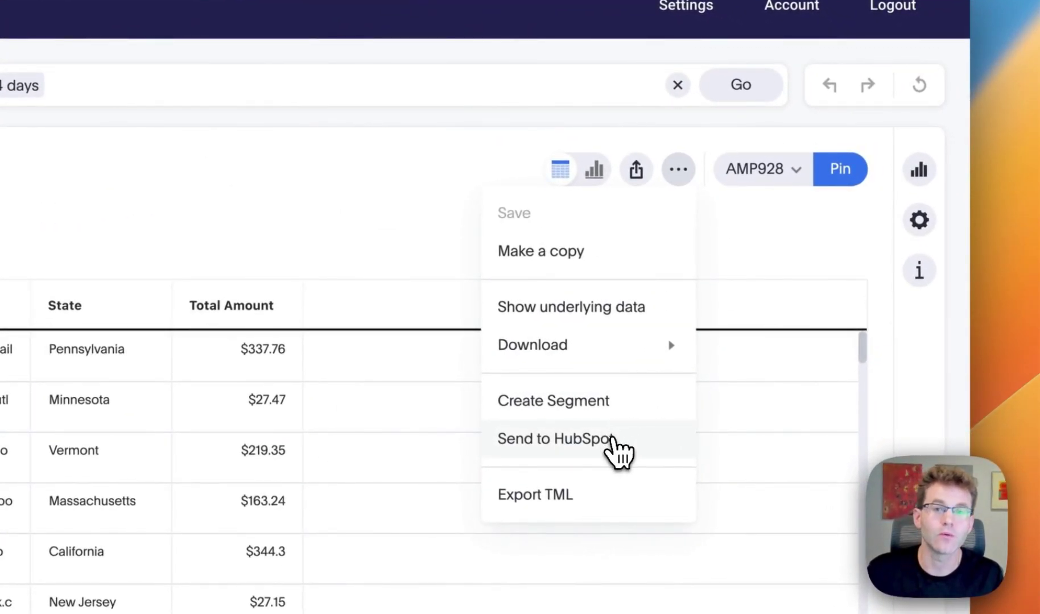
pyautogui.click(609, 446)
pyautogui.click(320, 478)
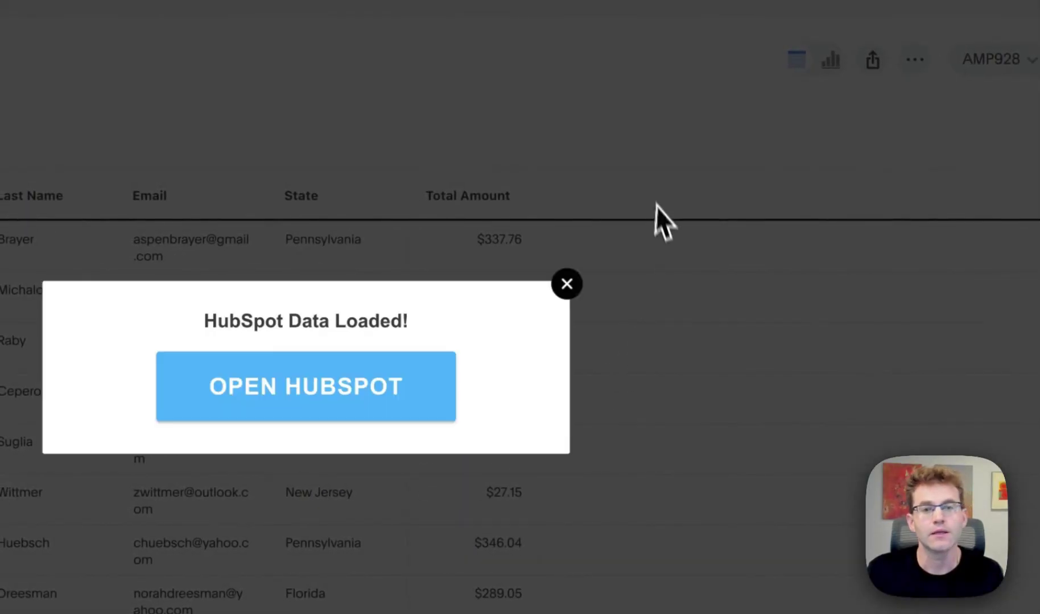
pyautogui.click(567, 284)
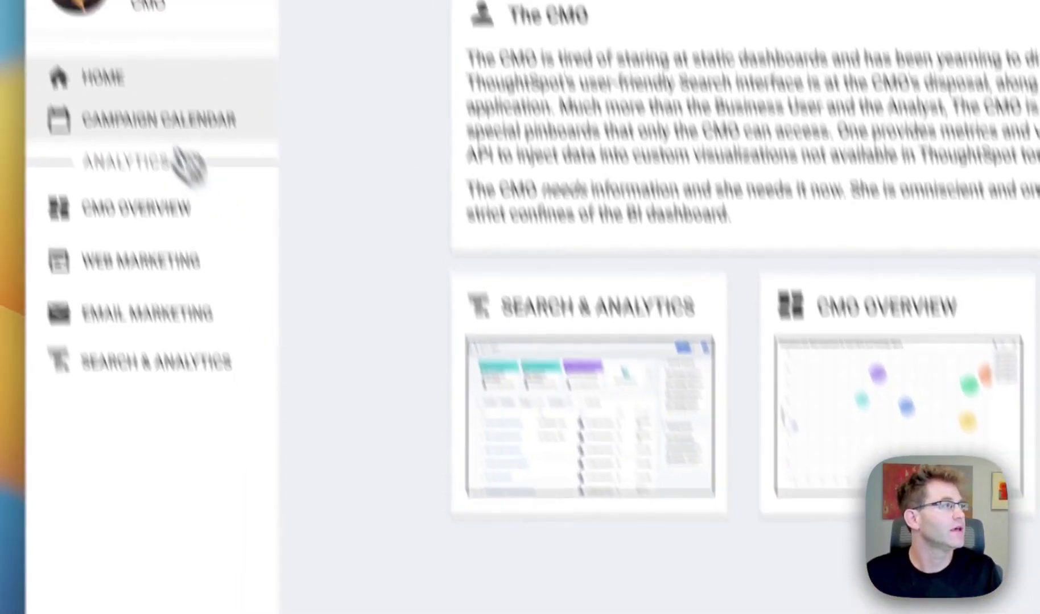
# Open Campaign Calendar to show the CMO's Key Metrics Calendar
pyautogui.click(181, 147)
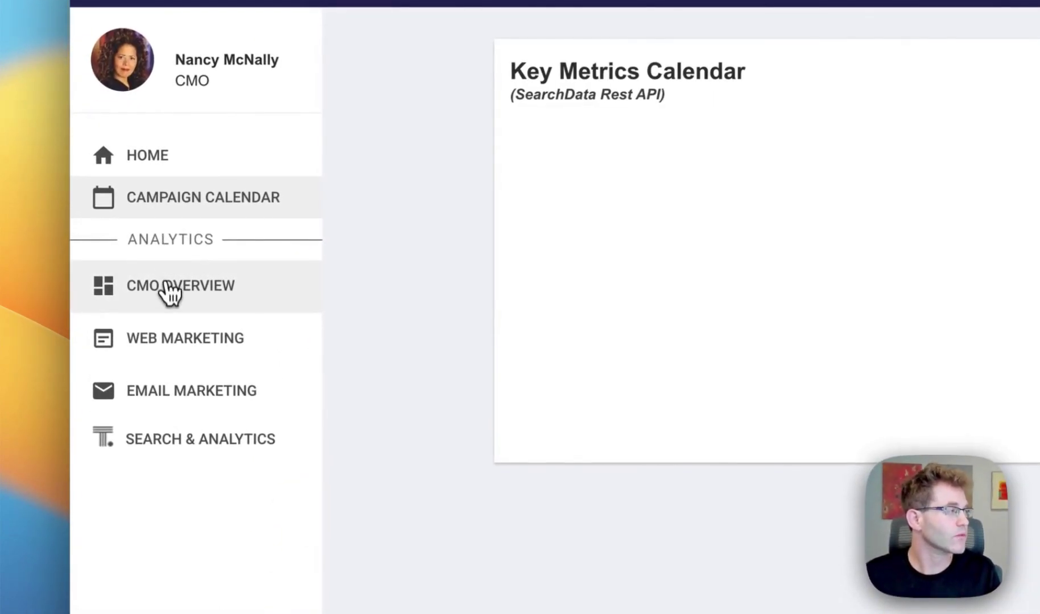
# Open Key Metrics Forecast under CMO Overview and generate a forecast on the Conversions chart
pyautogui.click(126, 236)
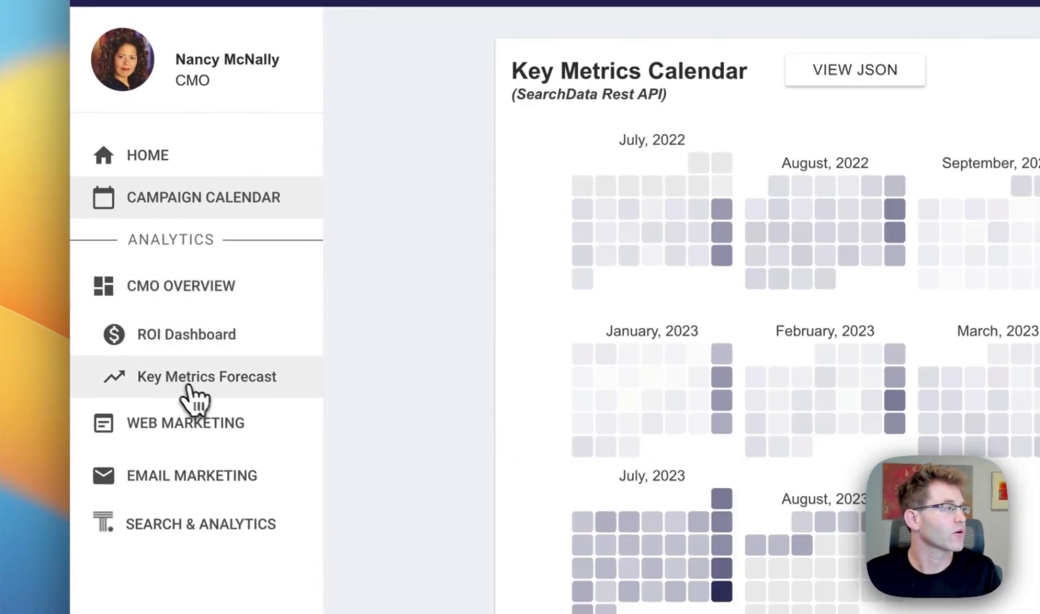
pyautogui.click(184, 385)
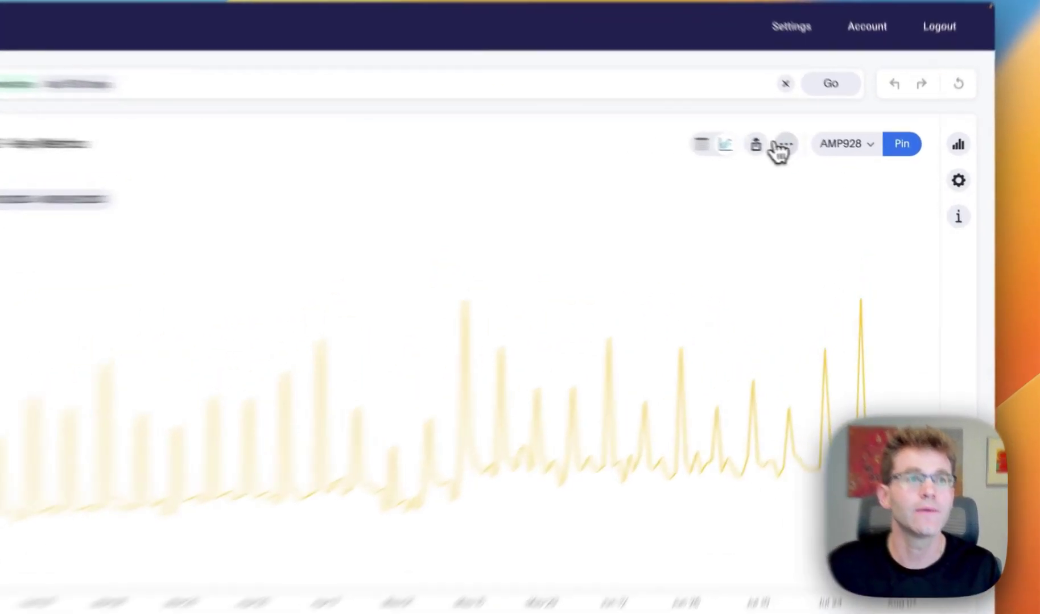
pyautogui.click(824, 153)
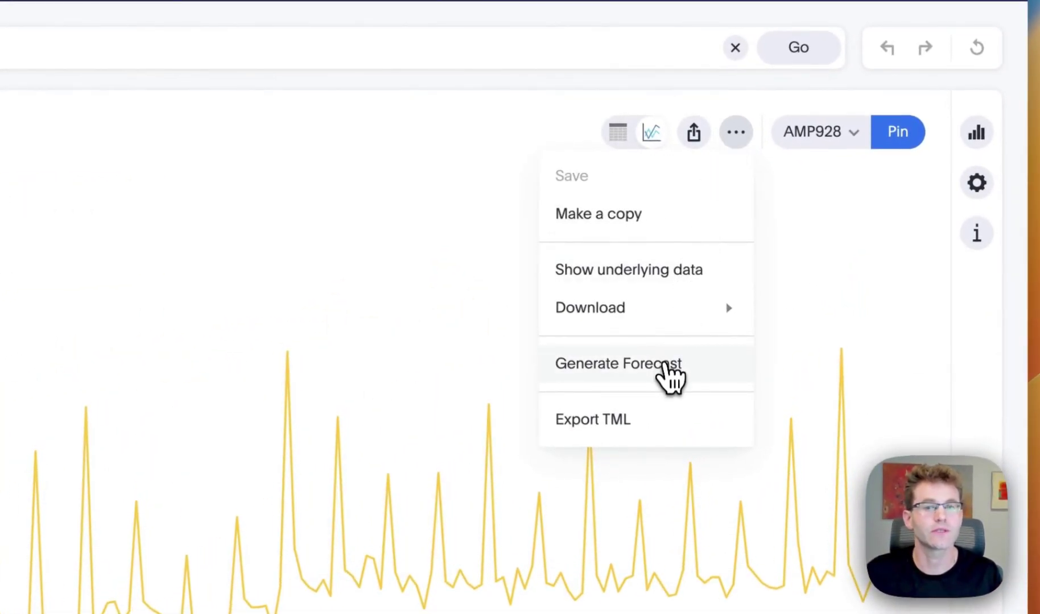
pyautogui.click(667, 369)
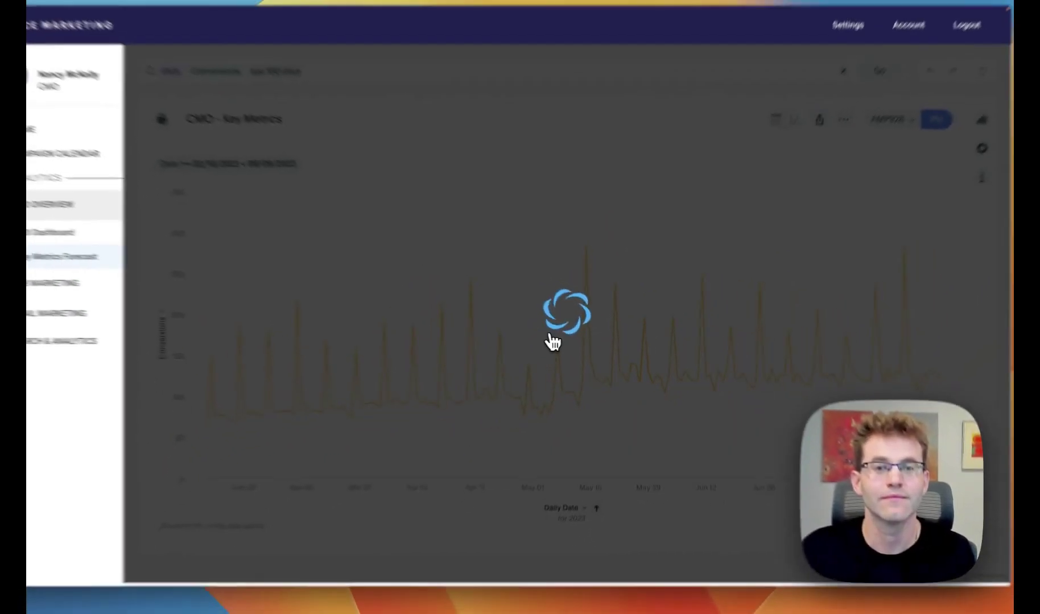